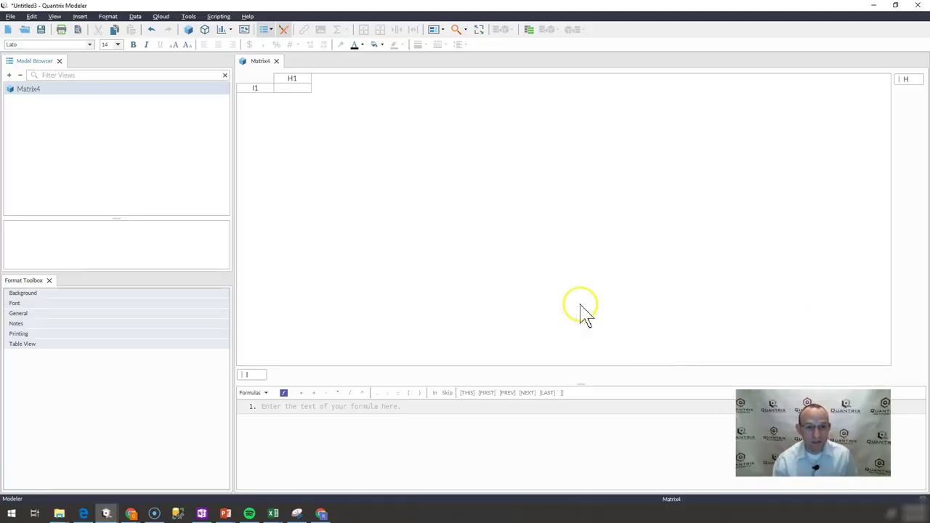
# - Name the matrix's first column Sunday and add the following weekdays through Saturday as further columns
pyautogui.click(293, 88)
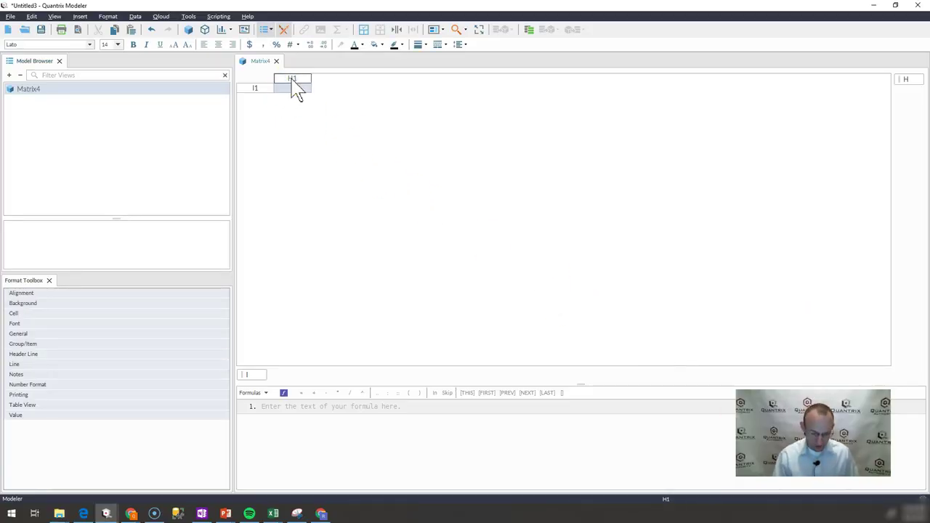
pyautogui.click(292, 79)
pyautogui.write('Sunday')
pyautogui.press('Return')
pyautogui.press('Return')
pyautogui.press('Return')
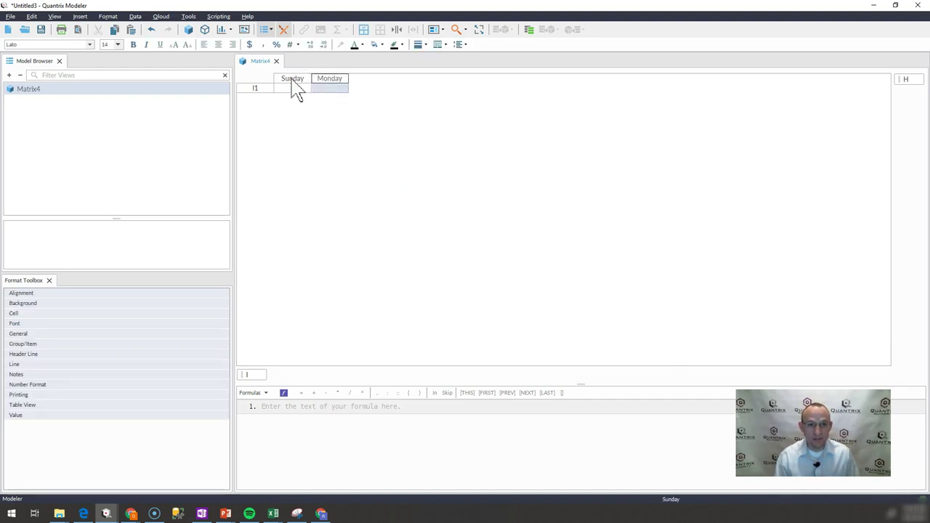
pyautogui.press('Return')
pyautogui.press('Return')
pyautogui.press('Return')
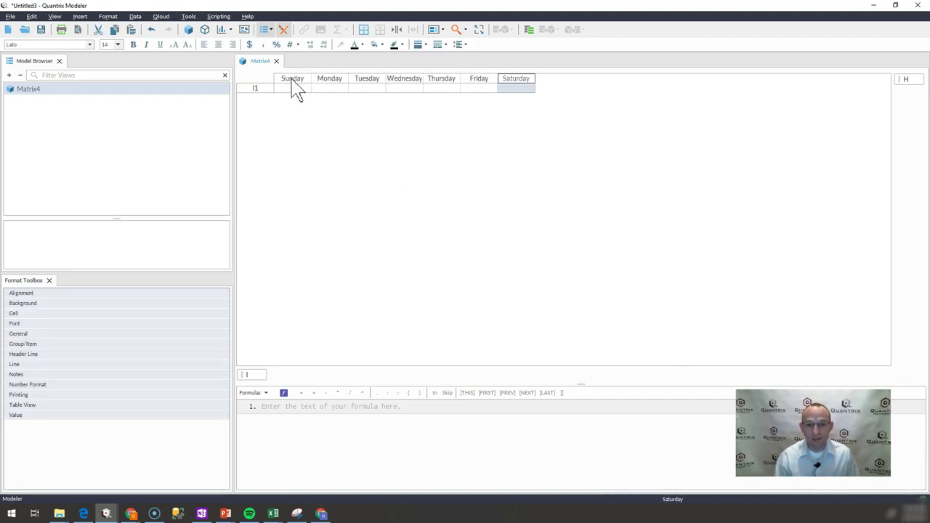
# - Name the first row Week1 and add the rows Week2 through Week7 below it
pyautogui.click(255, 89)
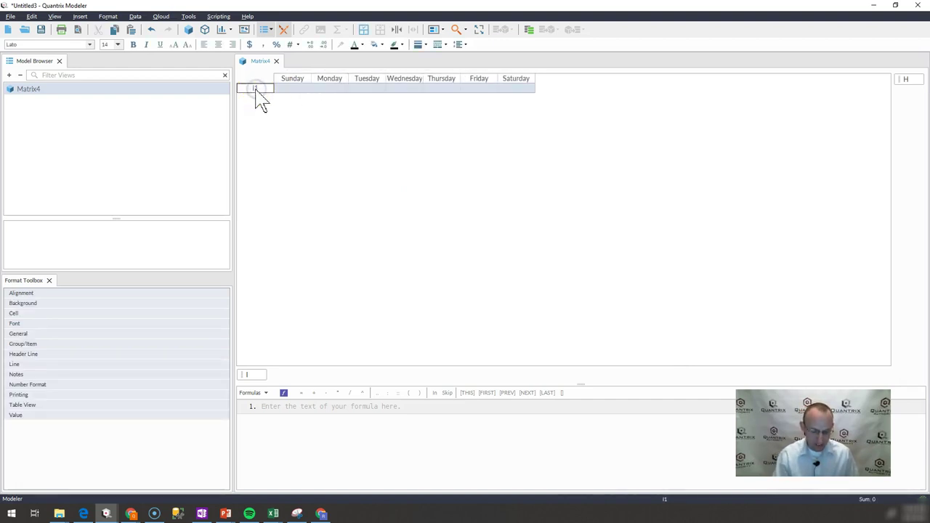
pyautogui.write('Week1')
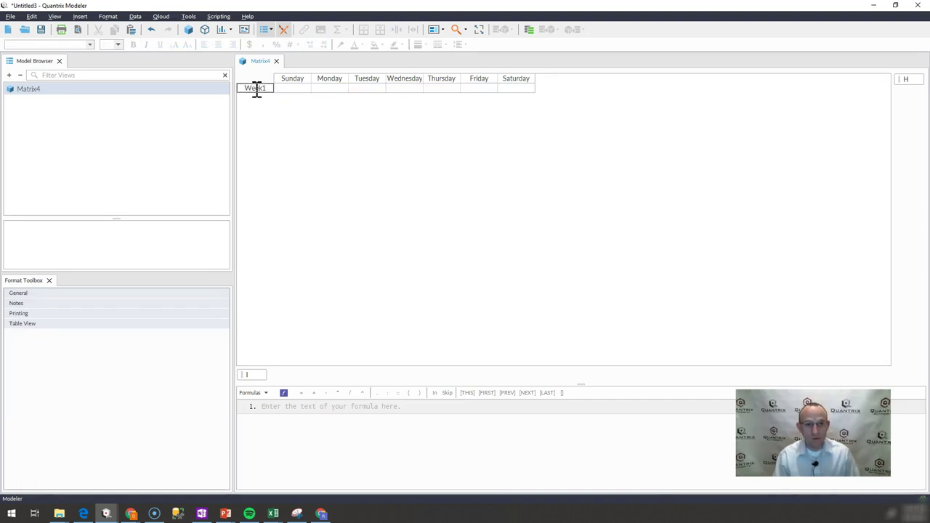
pyautogui.press('Return')
pyautogui.press('Return')
pyautogui.press('Return')
pyautogui.press('Return')
pyautogui.press('Return')
pyautogui.press('Return')
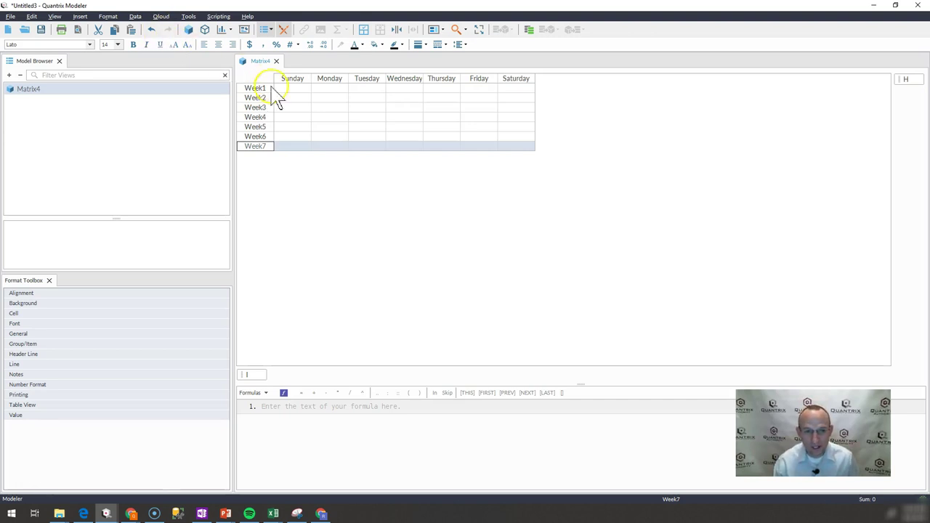
# - Rename the row category to WeekID and the column category to Weekday
pyautogui.click(299, 88)
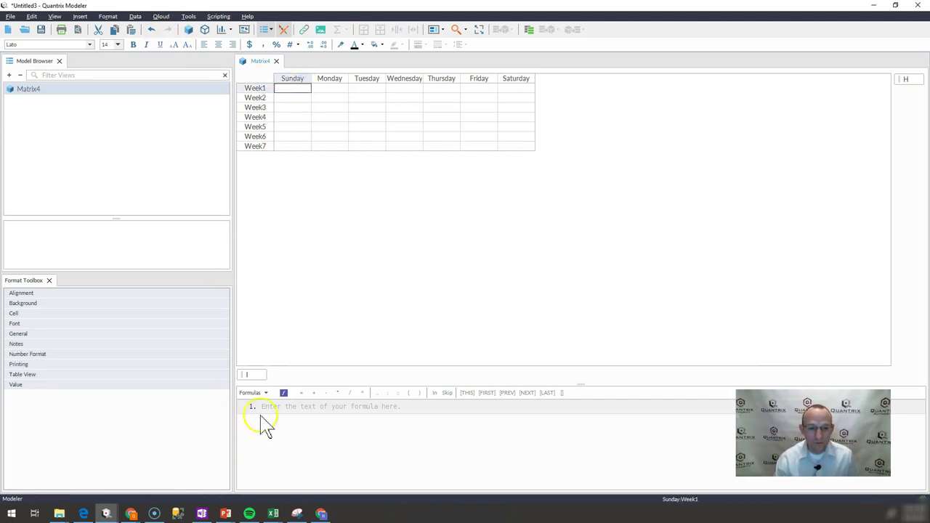
pyautogui.click(258, 376)
pyautogui.click(257, 376)
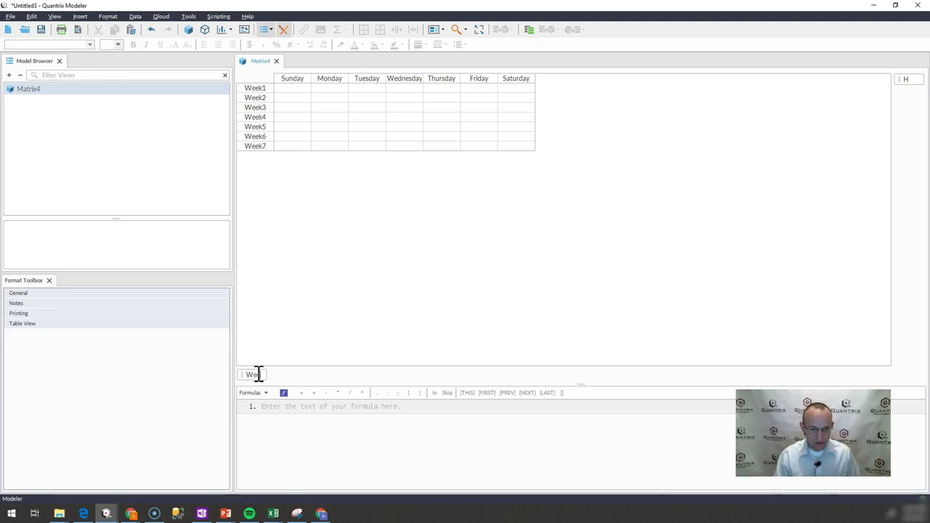
pyautogui.write('WeekID')
pyautogui.press('Return')
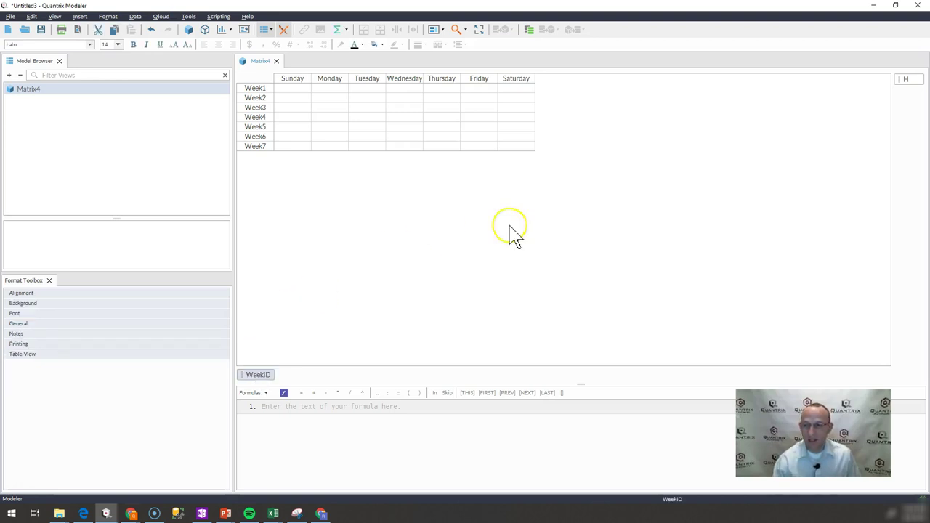
pyautogui.click(902, 87)
pyautogui.write('Weekday')
pyautogui.press('Return')
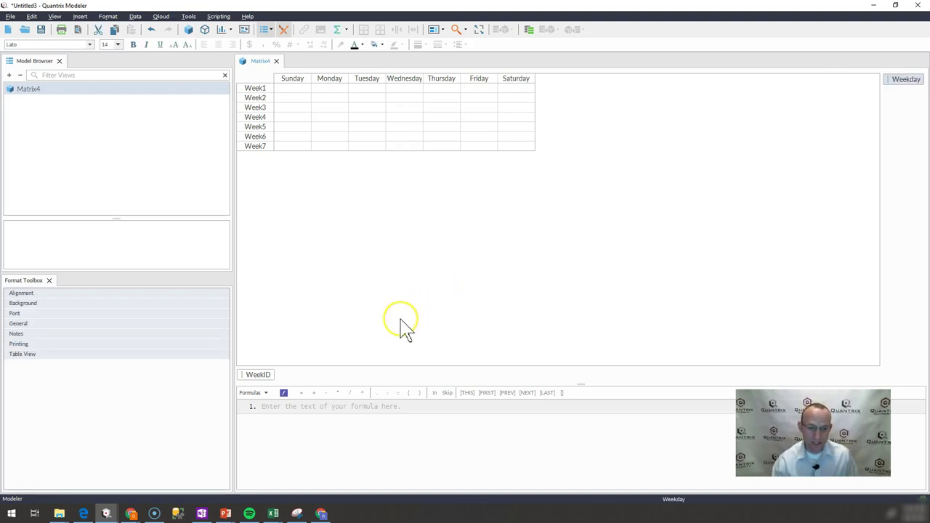
# - Add a second row category beside WeekID and name its item IndexHelper
pyautogui.click(260, 377)
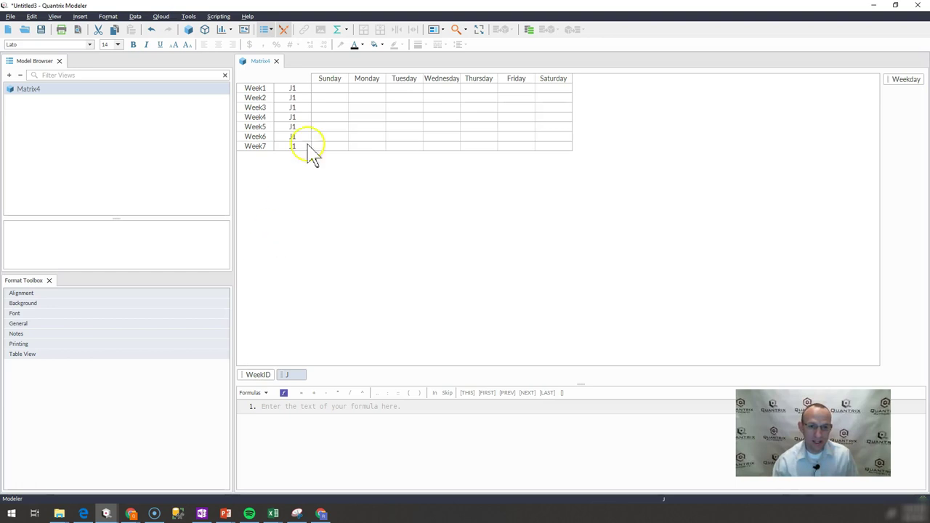
pyautogui.click(289, 87)
pyautogui.write('Index')
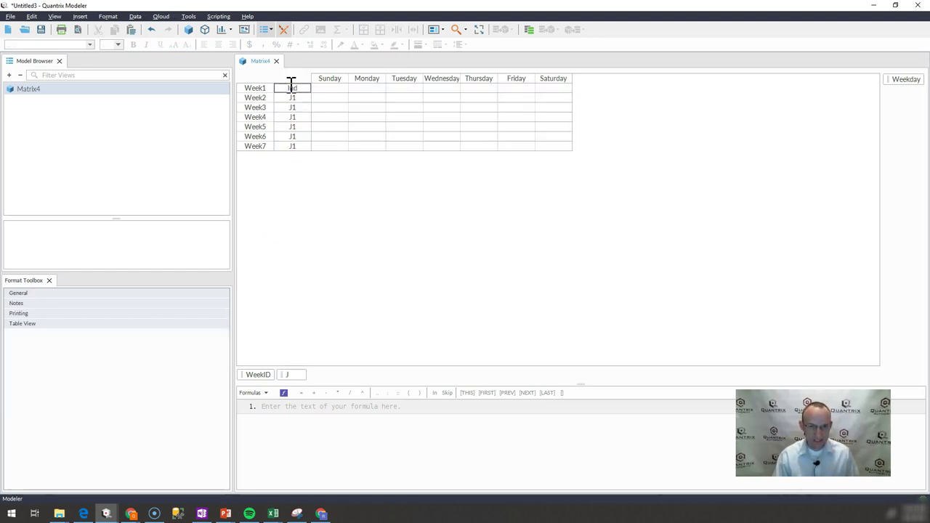
pyautogui.write('Helper')
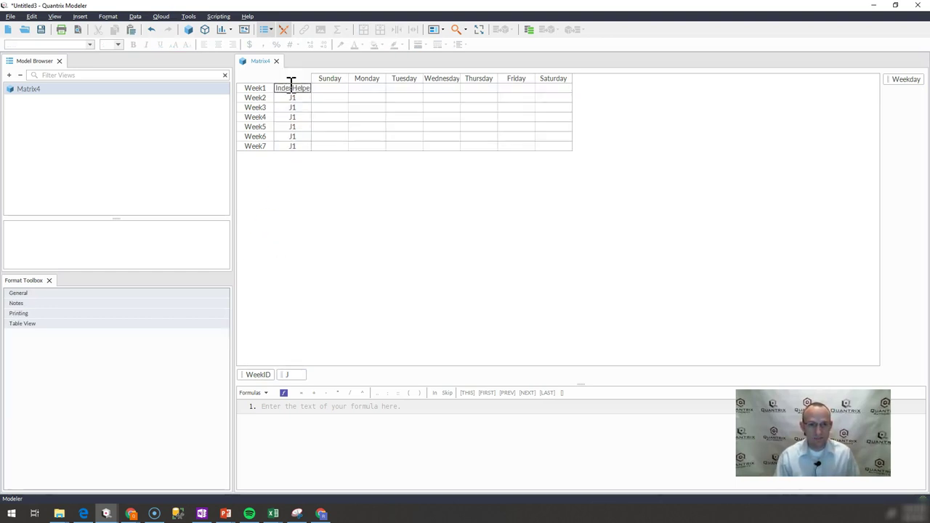
pyautogui.press('Return')
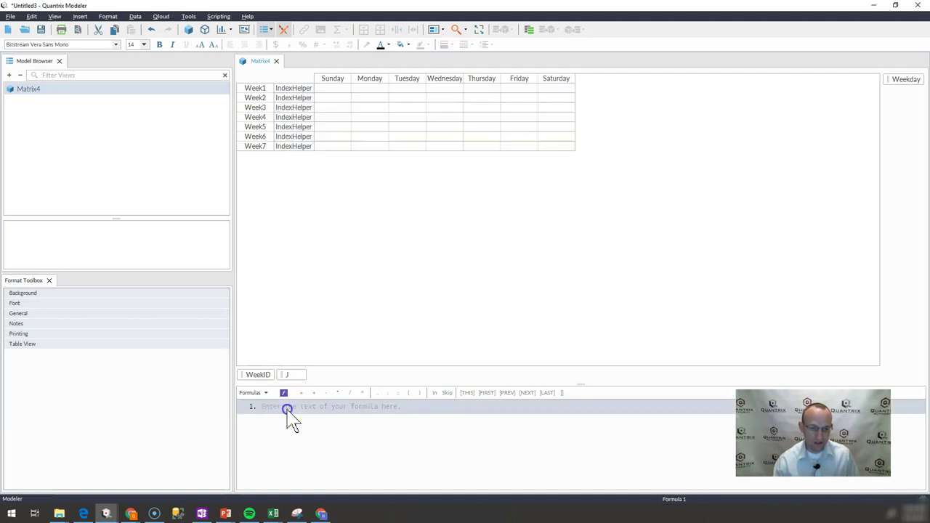
# - Enter the formula IndexHelper =#Weekday:WeekID for the matrix and check the numbering down the Sunday column
pyautogui.click(287, 407)
pyautogui.write('IndexHelper')
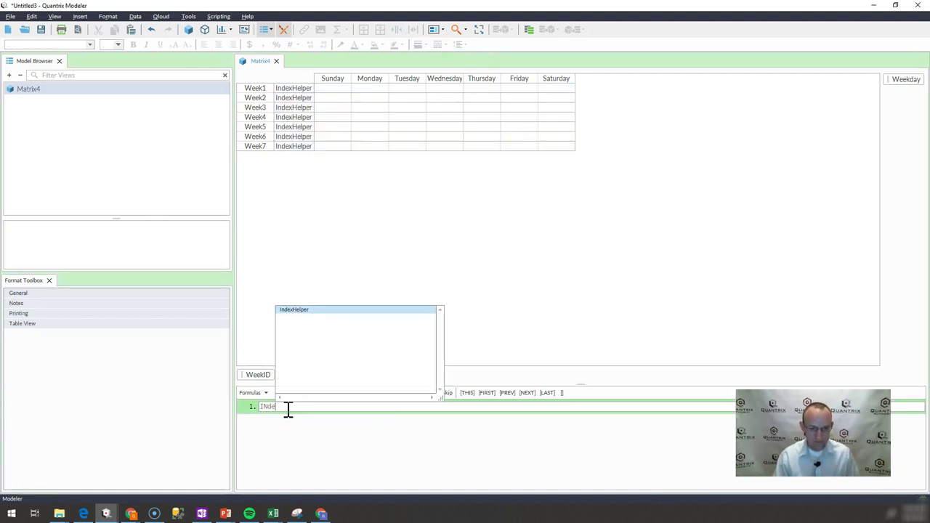
pyautogui.write(' =#')
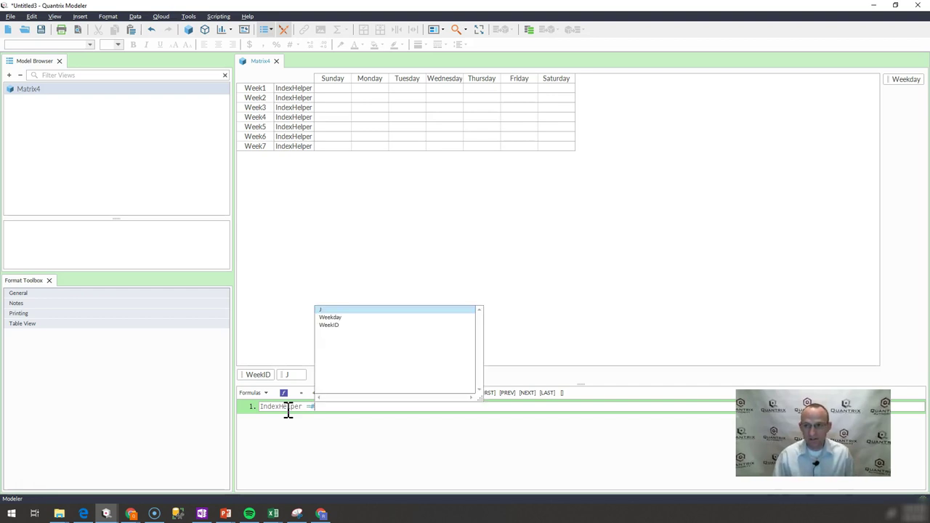
pyautogui.write('Weekday:')
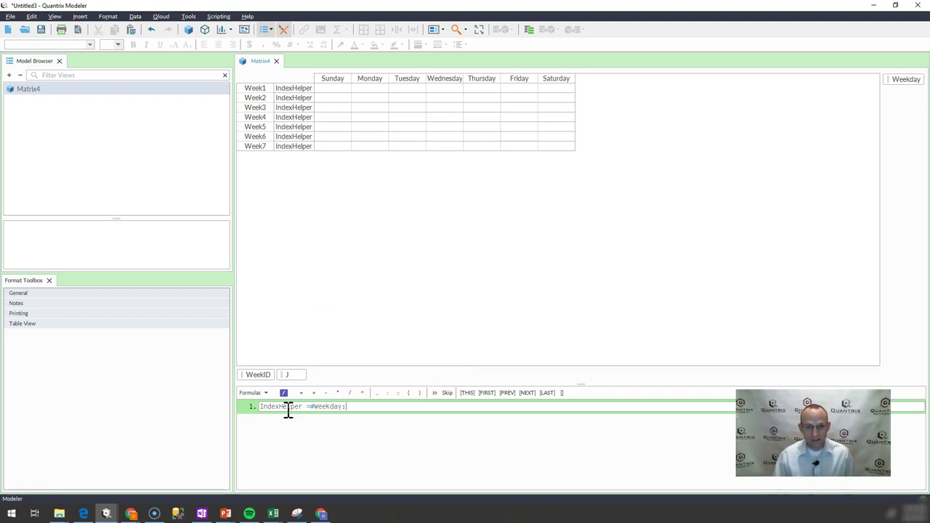
pyautogui.write('Week')
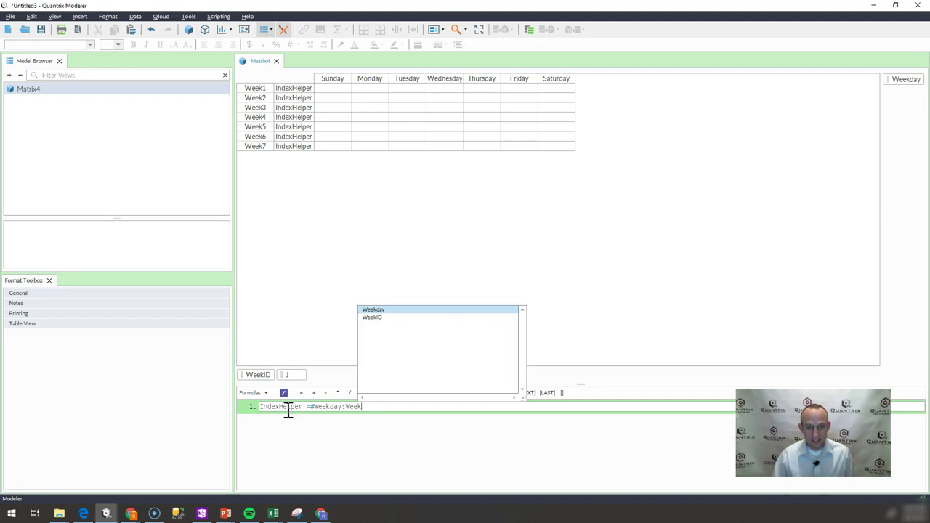
pyautogui.write('ID')
pyautogui.press('Return')
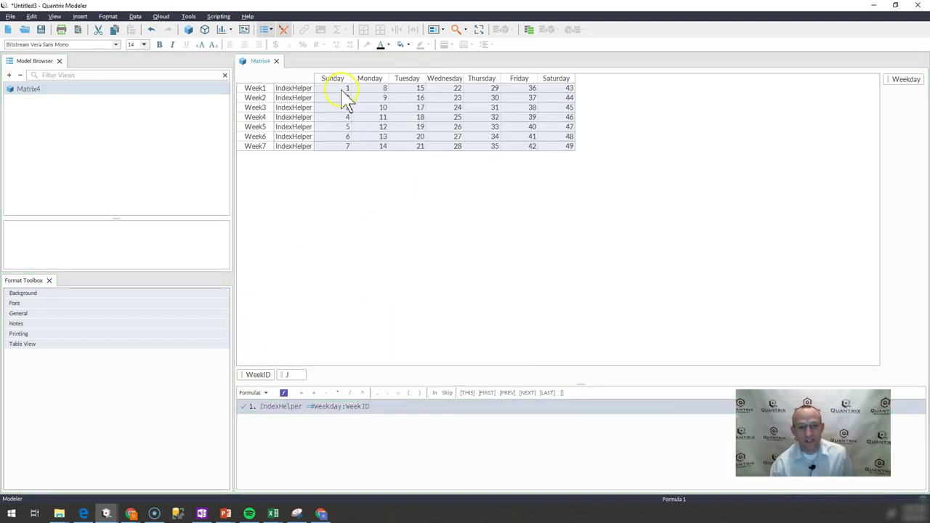
pyautogui.moveTo(346, 89); pyautogui.dragTo(338, 141)
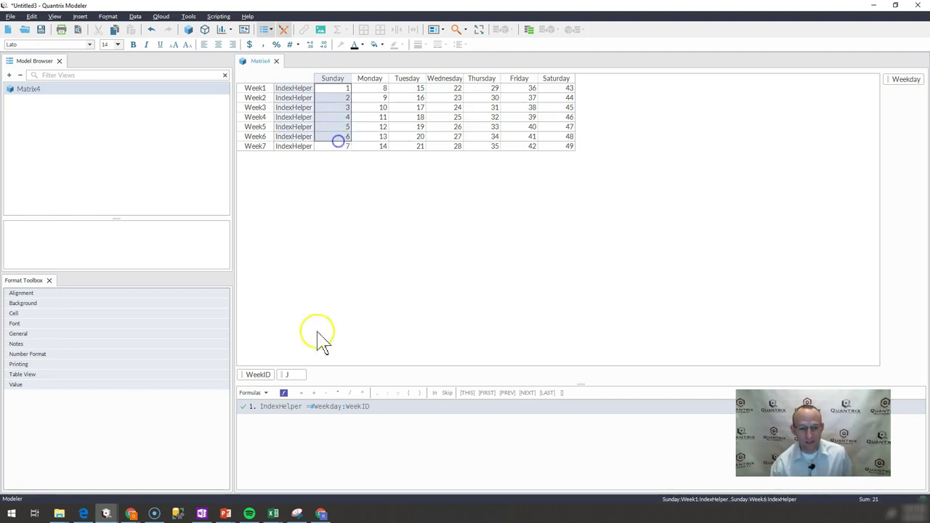
# - Change the formula to IndexHelper =#WeekID:Weekday and check the numbering across the Week1 row
pyautogui.click(341, 406)
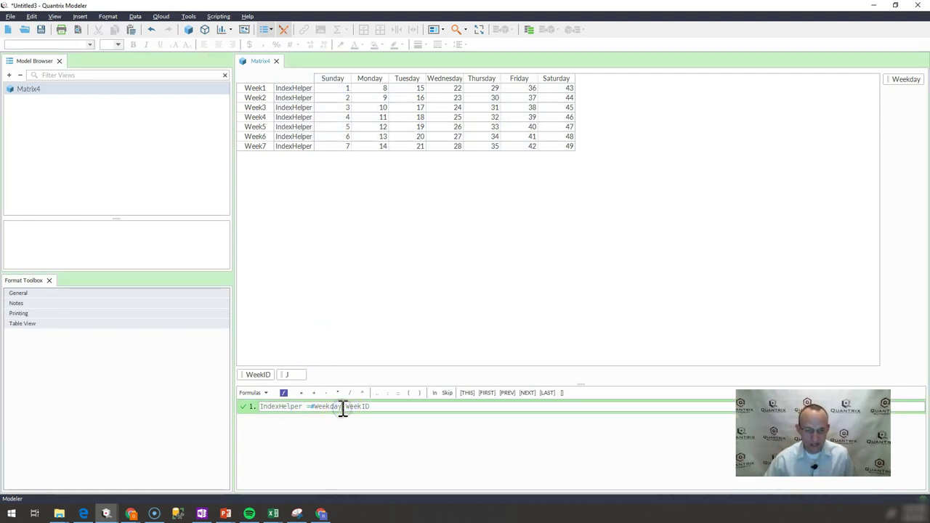
pyautogui.doubleClick(341, 407)
pyautogui.press('BackSpace')
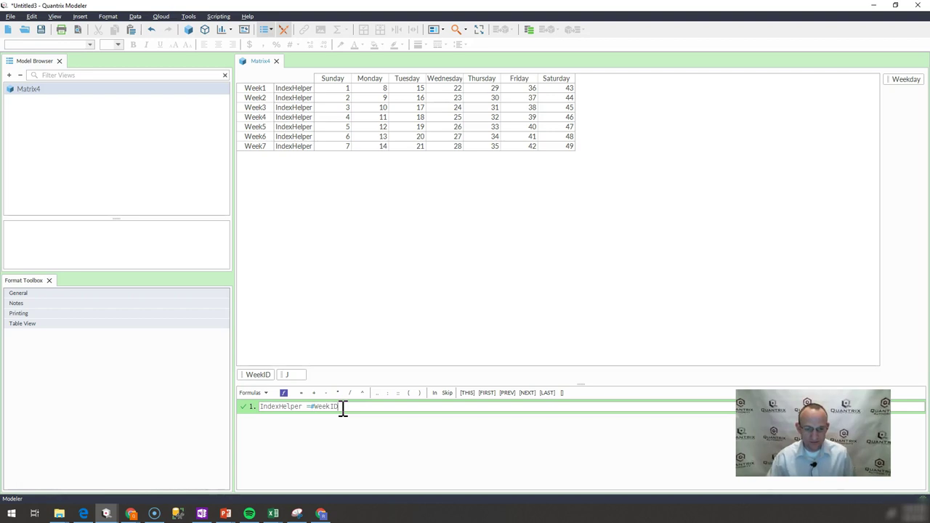
pyautogui.write(':Wee')
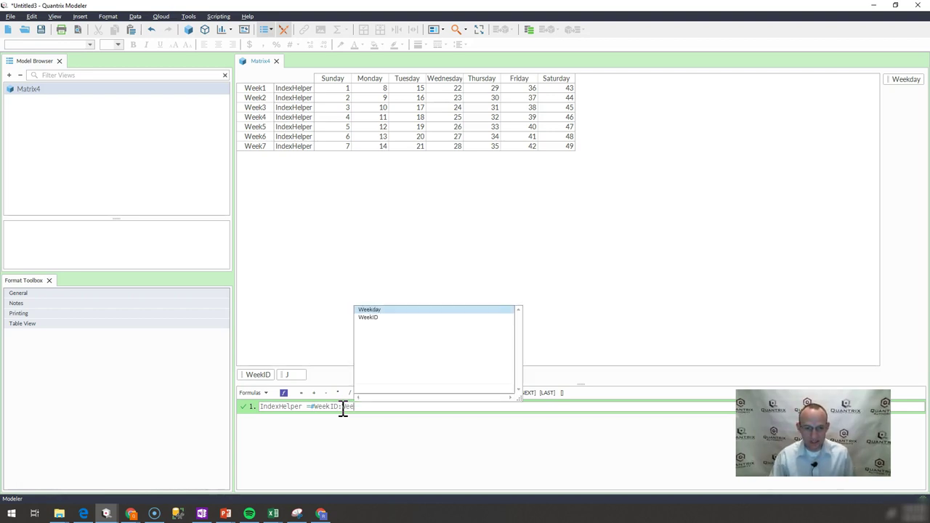
pyautogui.press('Return')
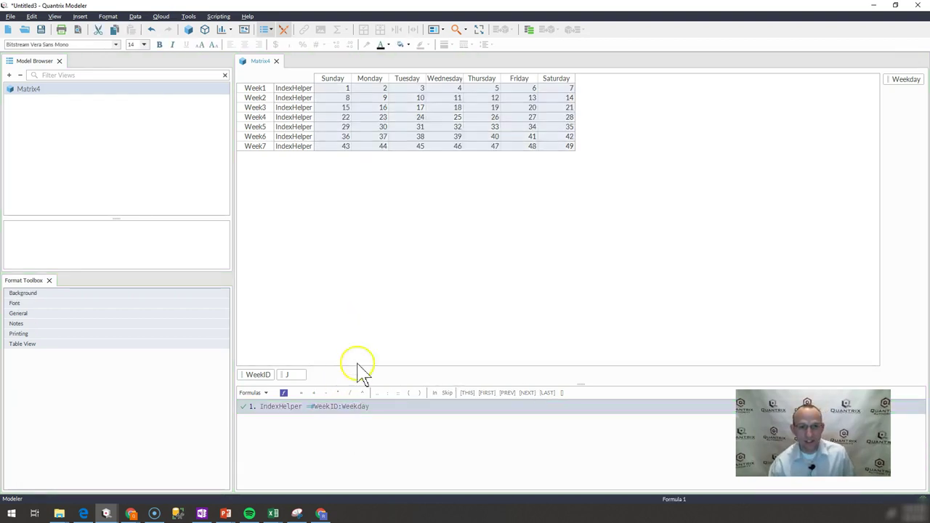
pyautogui.moveTo(340, 88); pyautogui.dragTo(547, 88)
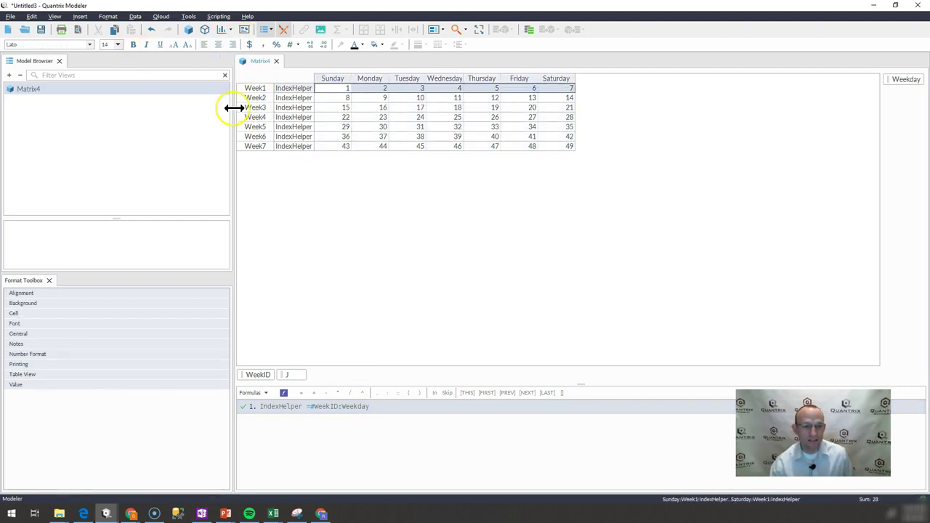
# - Narrow the Model Browser, create a new matrix, and dock it side by side with Matrix4, enlarging its pane
pyautogui.moveTo(232, 107); pyautogui.dragTo(122, 100)
pyautogui.click(189, 29)
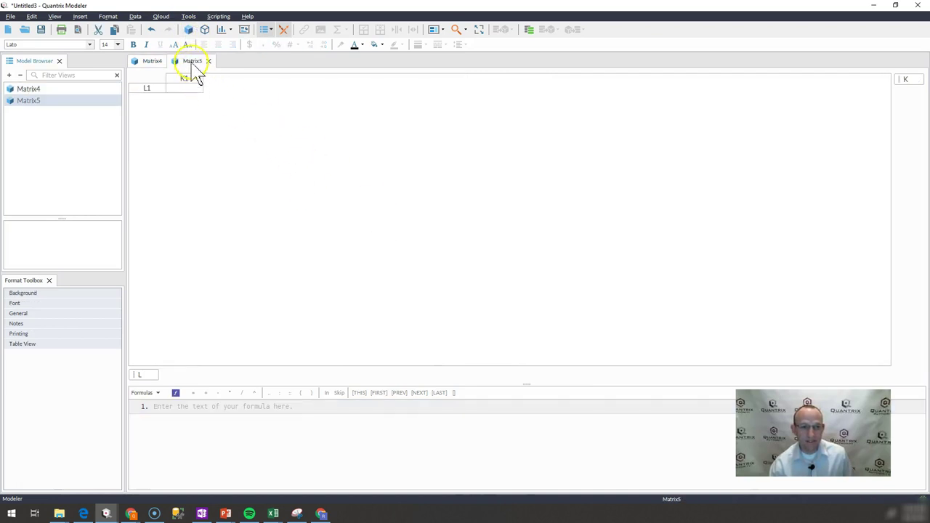
pyautogui.moveTo(191, 61); pyautogui.dragTo(661, 266)
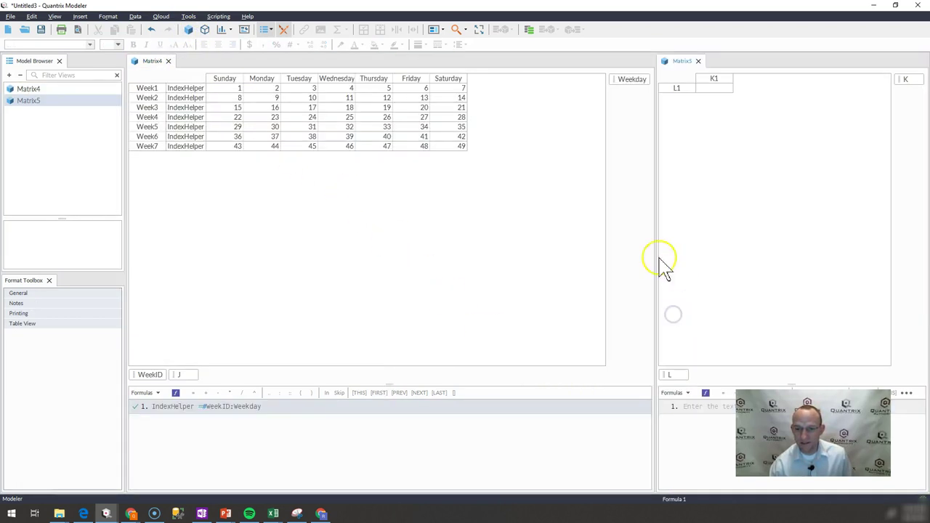
pyautogui.moveTo(657, 232); pyautogui.dragTo(598, 235)
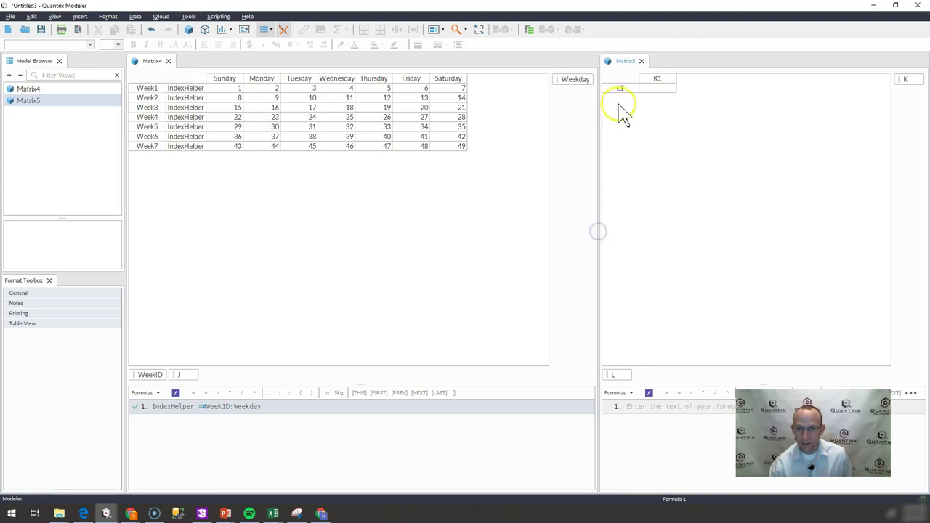
pyautogui.click(620, 88)
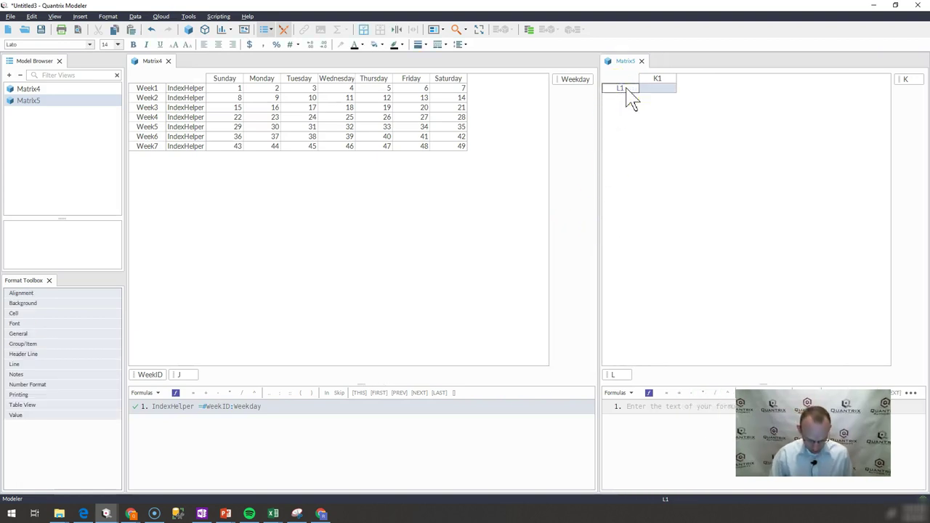
pyautogui.doubleClick(627, 88)
pyautogui.write('Start')
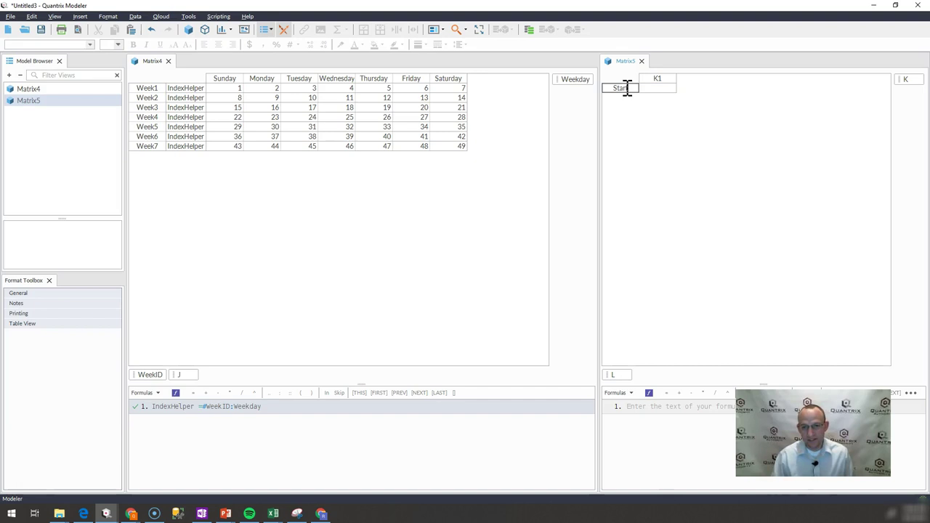
pyautogui.press('Escape')
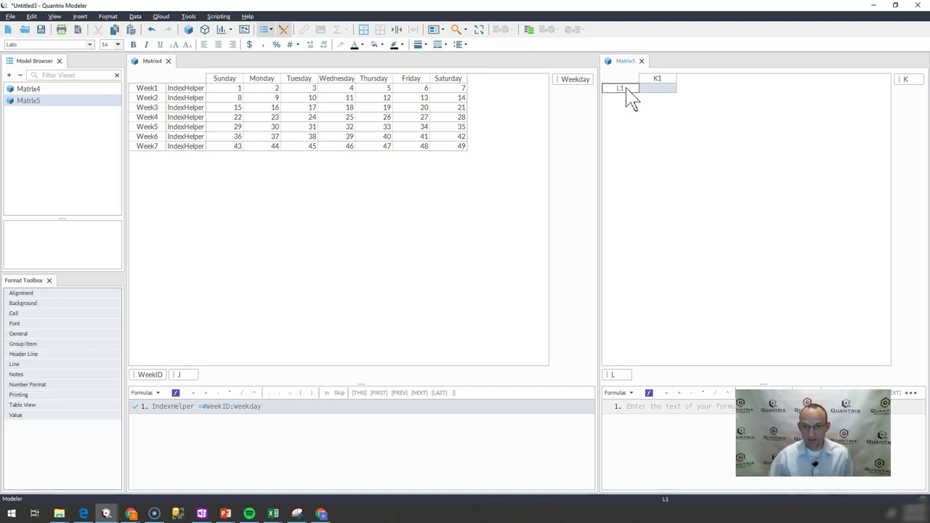
# - Enter the date 9/15/2018 in Matrix5's only cell and rename its column item as Date
pyautogui.press('Right')
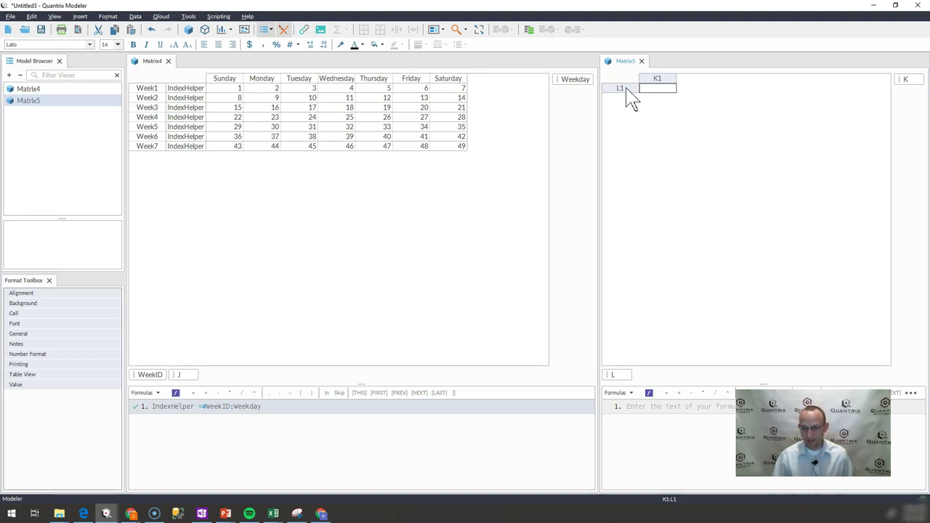
pyautogui.write('1')
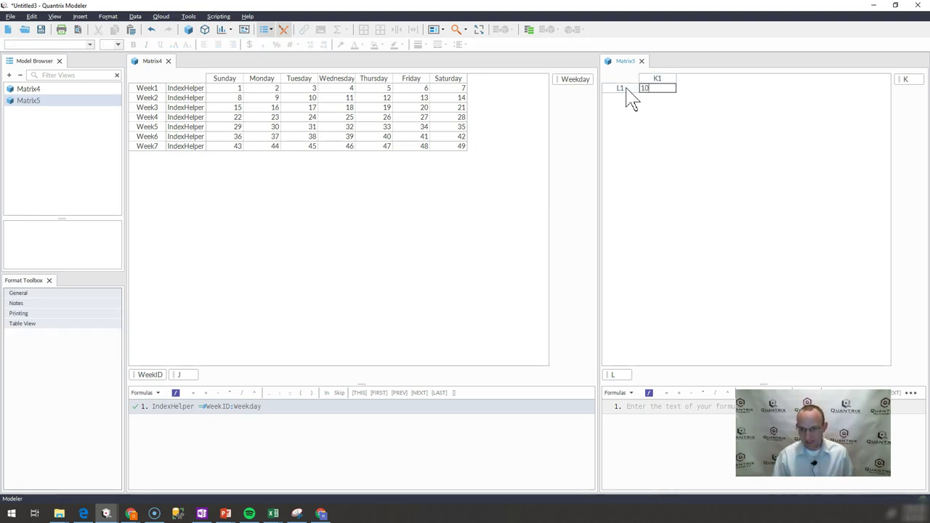
pyautogui.press('BackSpace')
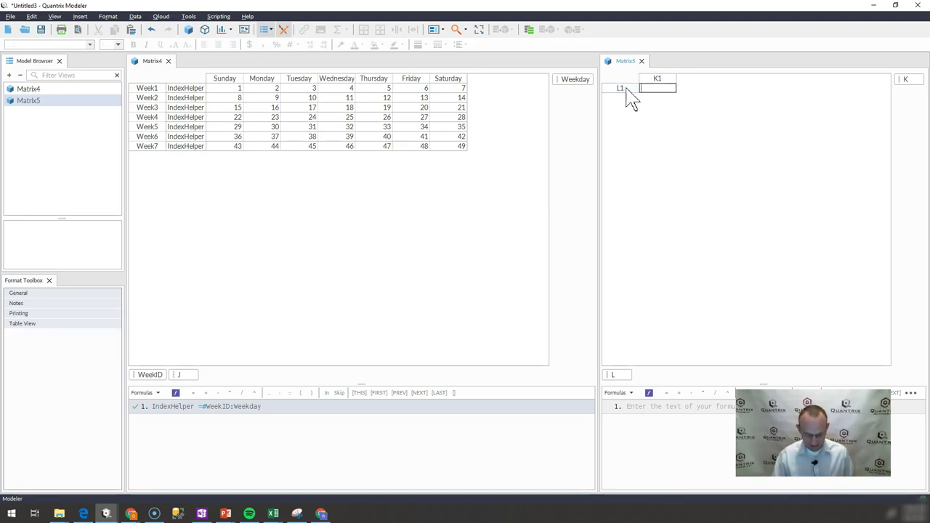
pyautogui.write('9/1')
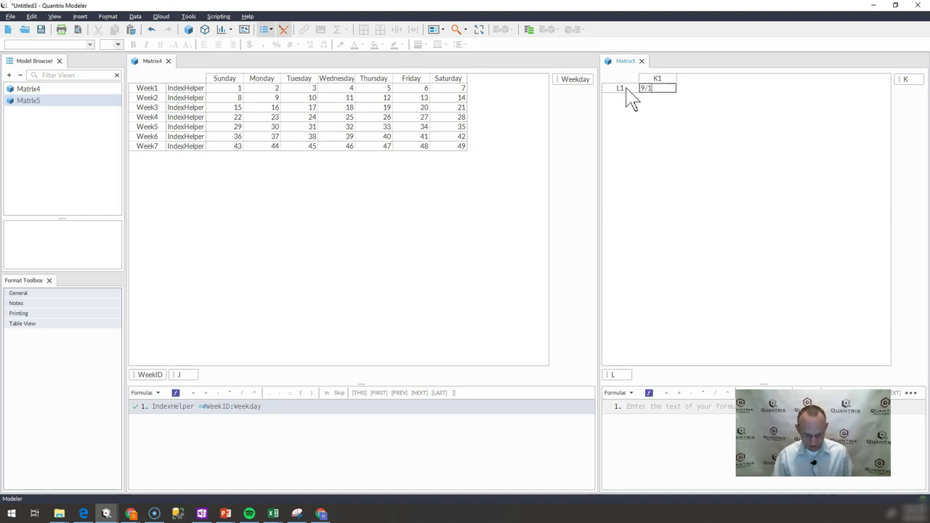
pyautogui.write('5/2018')
pyautogui.press('Return')
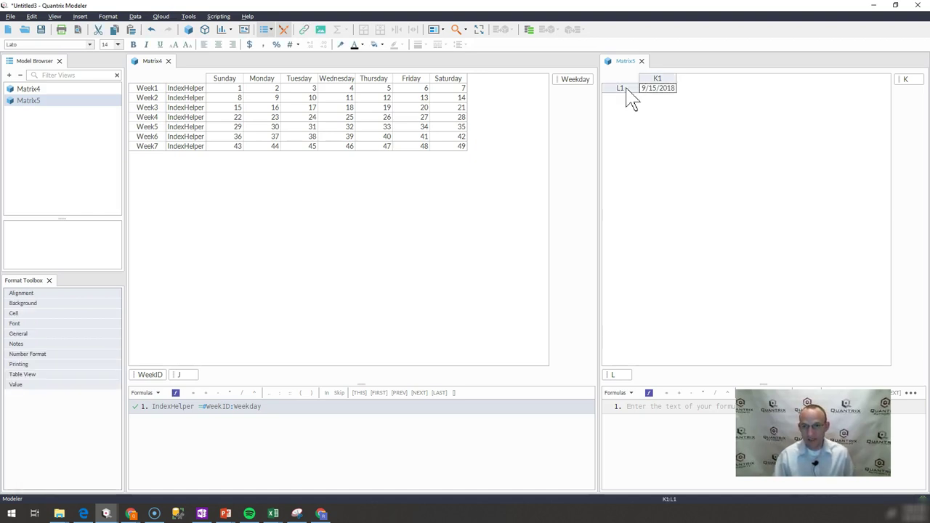
pyautogui.write('Date')
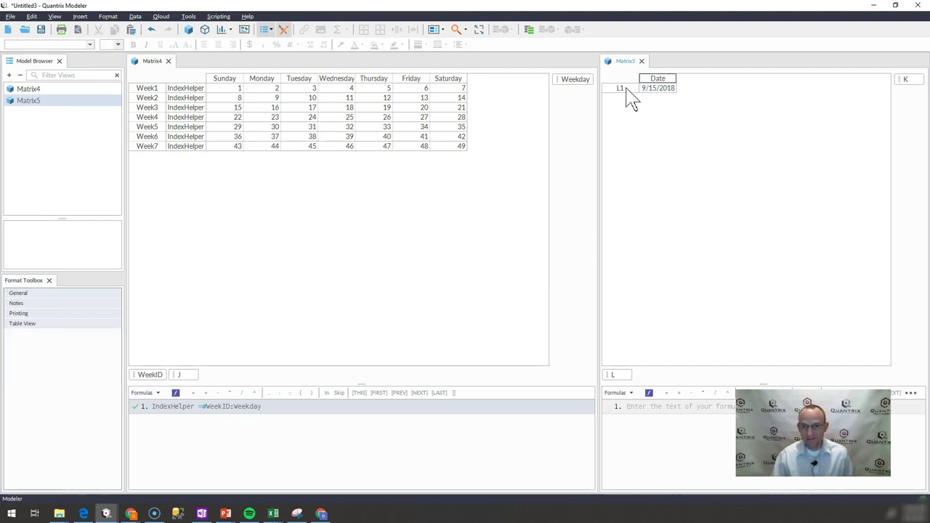
pyautogui.press('Return')
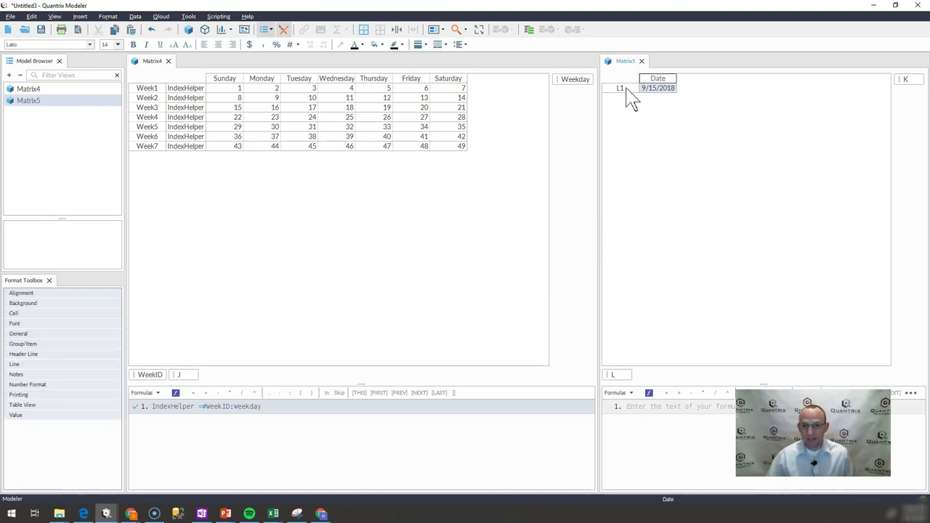
# - Add a second row item below L1 in Matrix5 and enter the formula Date = Date:L[PREV]+1
pyautogui.click(623, 89)
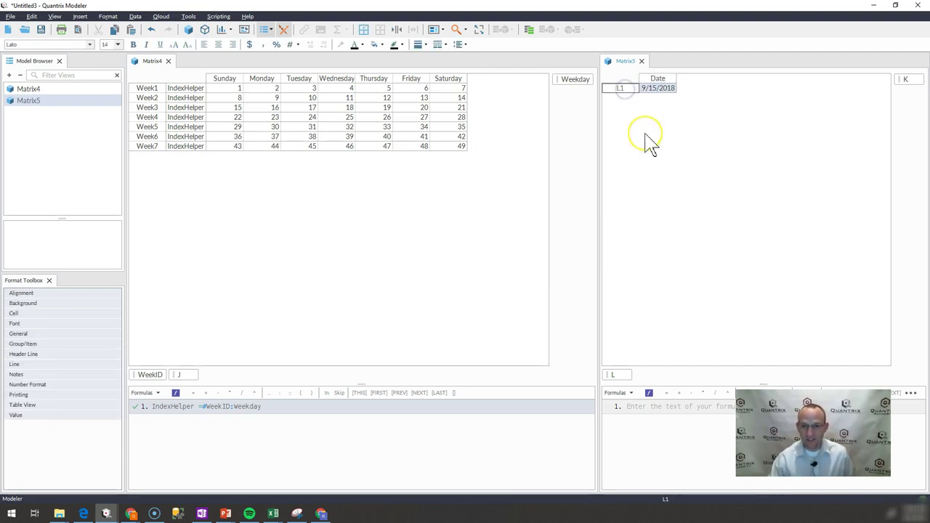
pyautogui.press('Return')
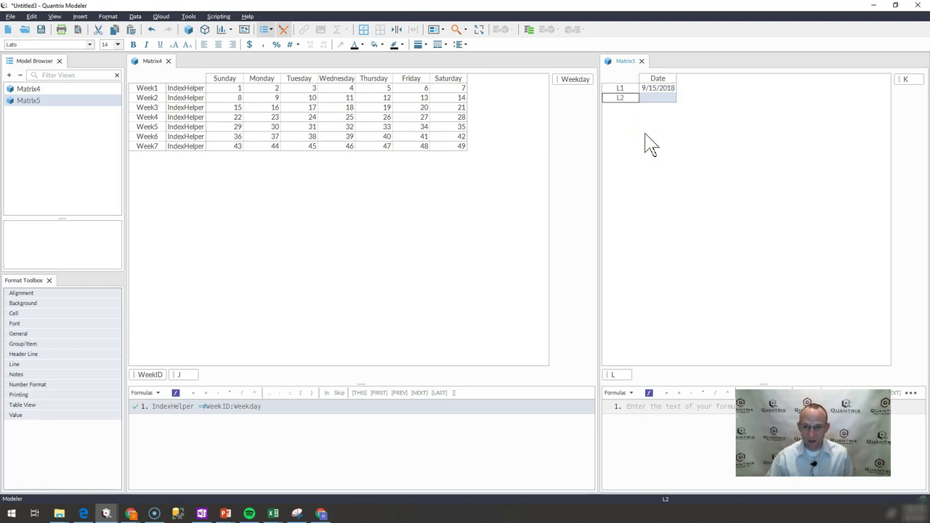
pyautogui.click(675, 407)
pyautogui.write('Date =')
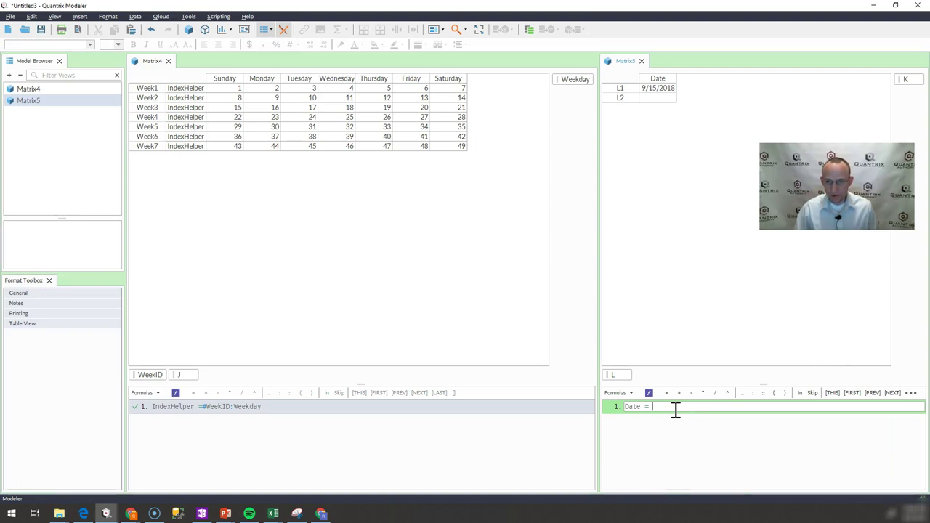
pyautogui.write(' Date:[')
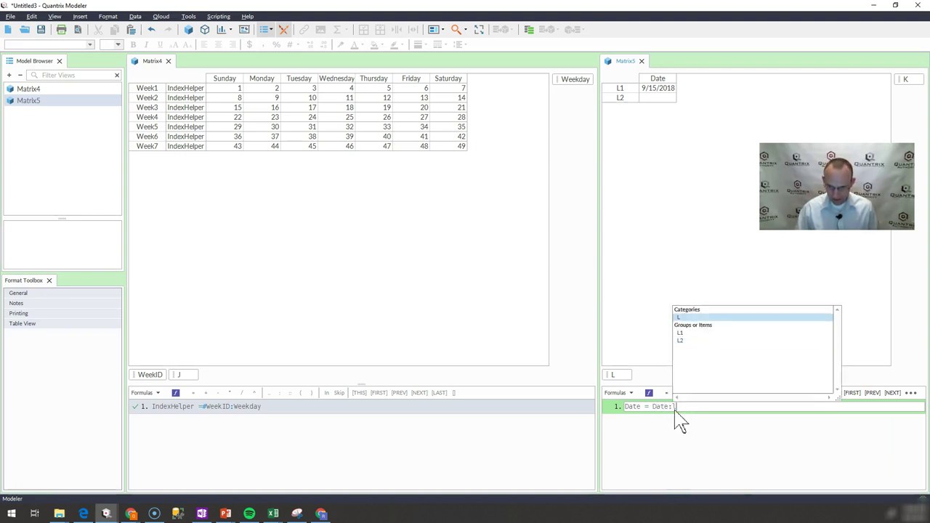
pyautogui.write('pr')
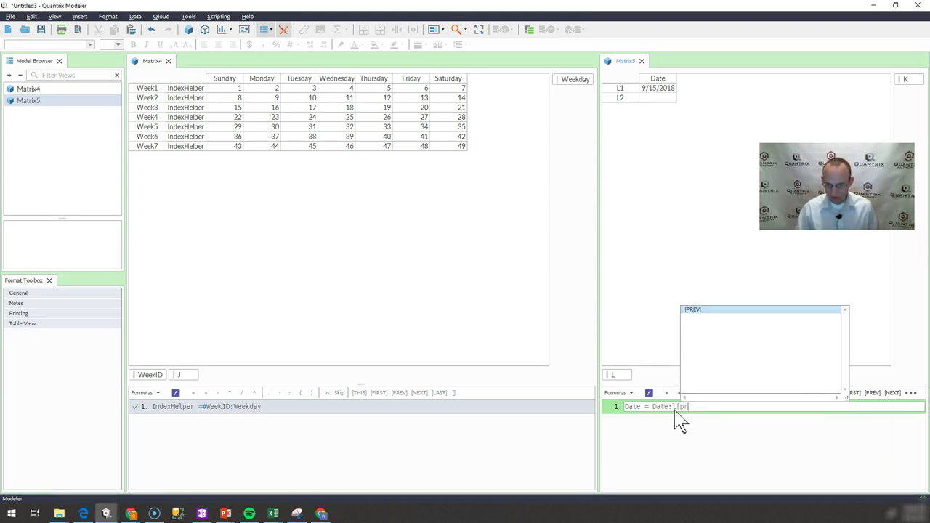
pyautogui.press('Return')
pyautogui.write('+1')
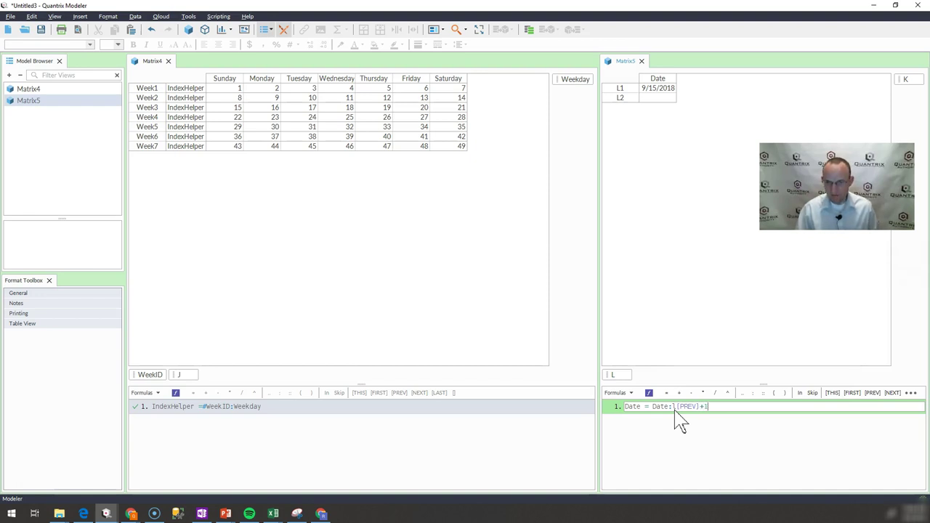
pyautogui.press('Return')
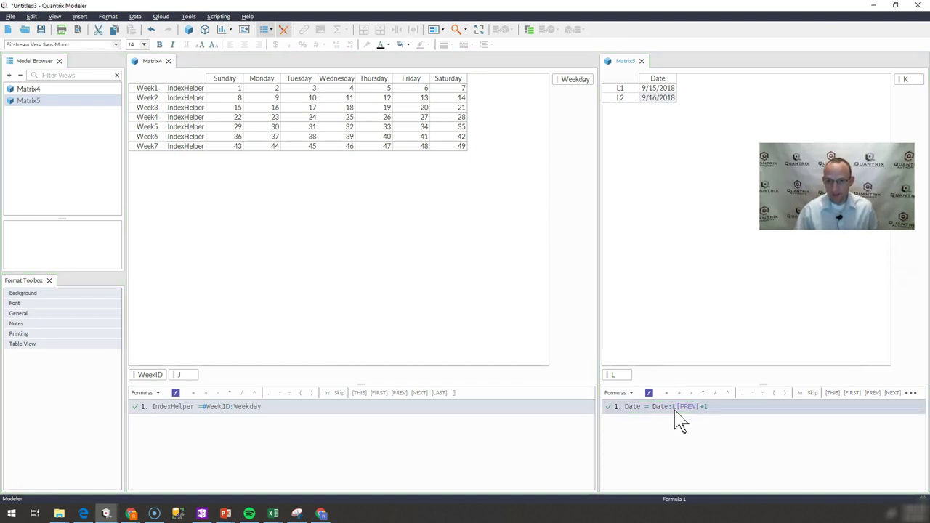
# - Extend Matrix5's row items down to L46 and widen the Date column so the longer dates fit
pyautogui.click(620, 98)
pyautogui.press('Return')
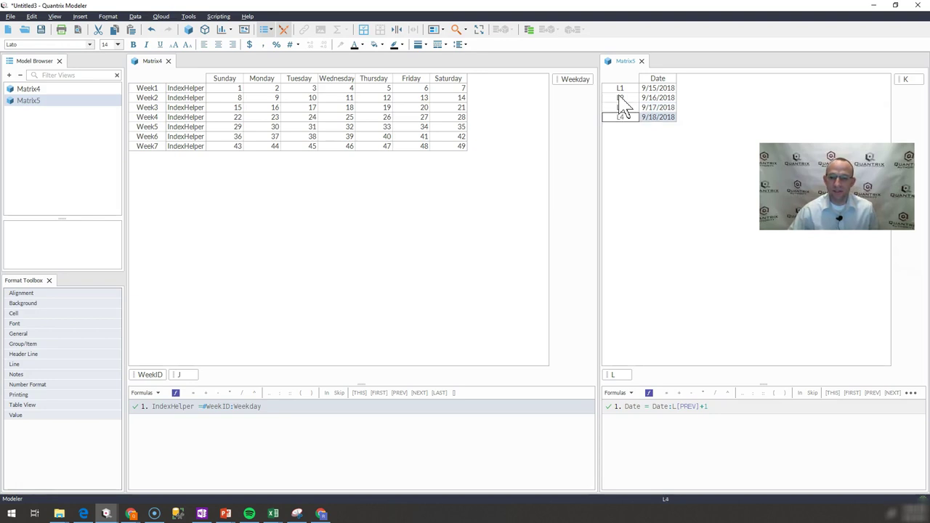
pyautogui.press('Return')
pyautogui.press('Return')
pyautogui.press('Return')
pyautogui.press('Return')
pyautogui.press('Return')
pyautogui.press('Return')
pyautogui.press('Return')
pyautogui.press('Return')
pyautogui.press('Return')
pyautogui.press('Return')
pyautogui.press('Return')
pyautogui.press('Return')
pyautogui.press('Return')
pyautogui.press('Return')
pyautogui.press('Return')
pyautogui.press('Return')
pyautogui.press('Return')
pyautogui.press('Return')
pyautogui.press('Return')
pyautogui.press('Return')
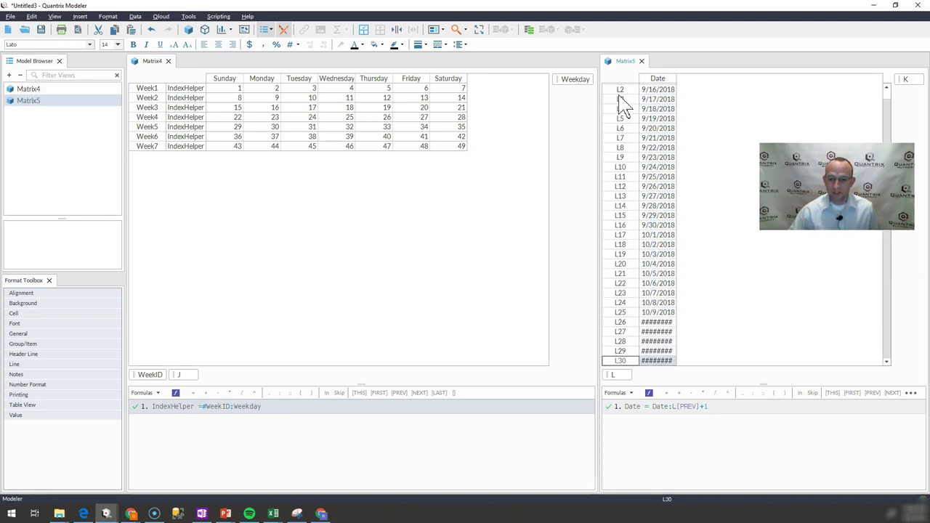
pyautogui.press('Return')
pyautogui.press('Return')
pyautogui.press('Return')
pyautogui.press('Return')
pyautogui.press('Return')
pyautogui.press('Return')
pyautogui.press('Return')
pyautogui.press('Return')
pyautogui.press('Return')
pyautogui.press('Return')
pyautogui.press('Return')
pyautogui.press('Return')
pyautogui.press('Return')
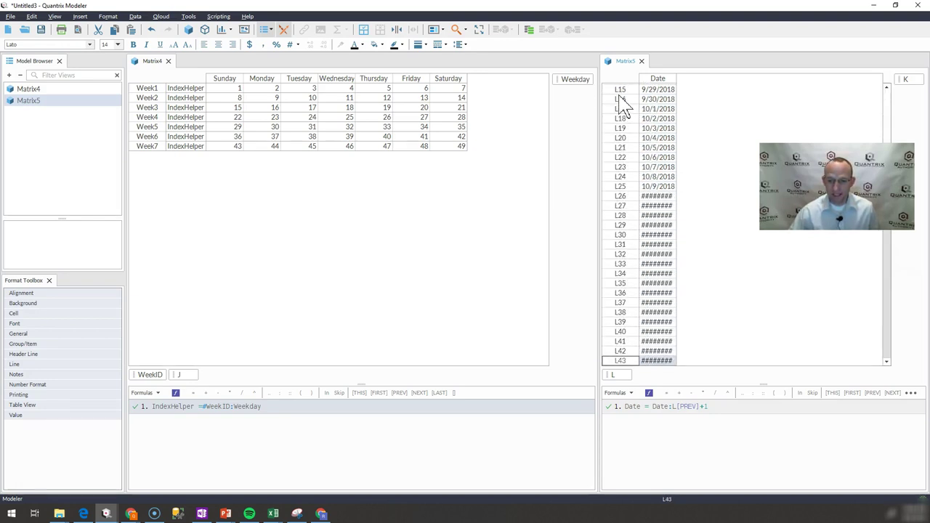
pyautogui.press('Return')
pyautogui.press('Return')
pyautogui.press('Return')
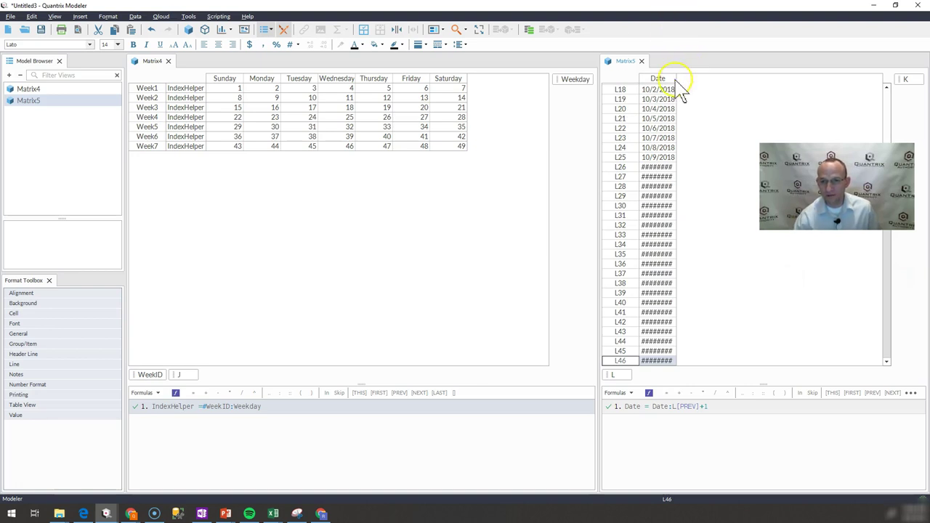
pyautogui.moveTo(676, 78); pyautogui.dragTo(695, 78)
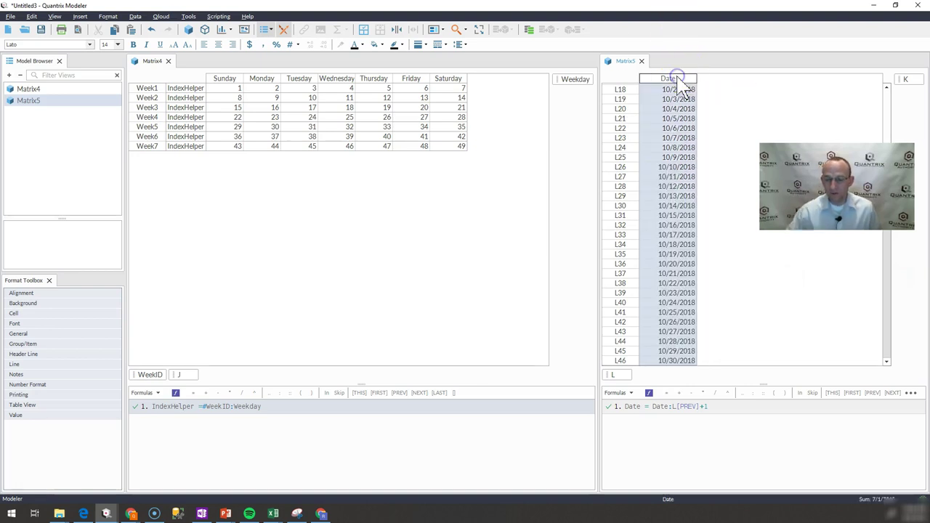
# - Add a column item named Index after Date in Matrix5 and enter the formula Index = #L
pyautogui.press('Return')
pyautogui.write('Index')
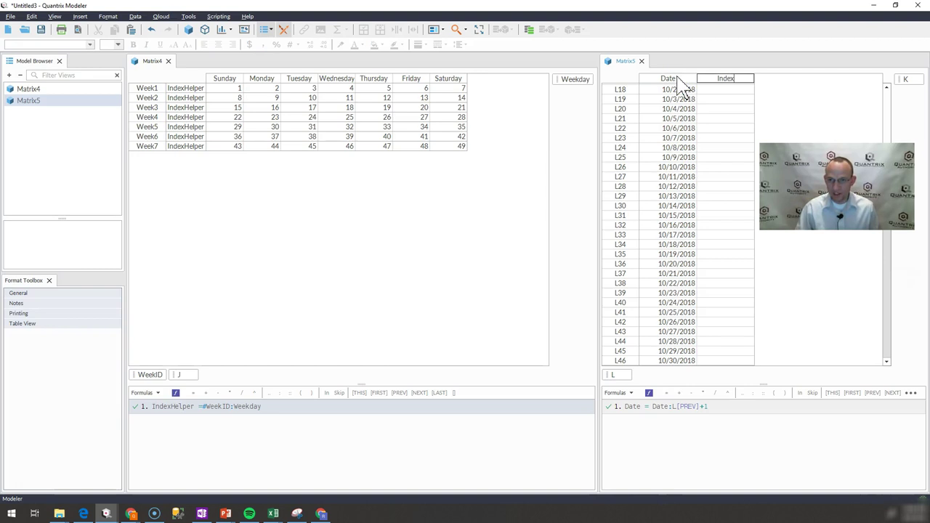
pyautogui.press('Return')
pyautogui.write('= ')
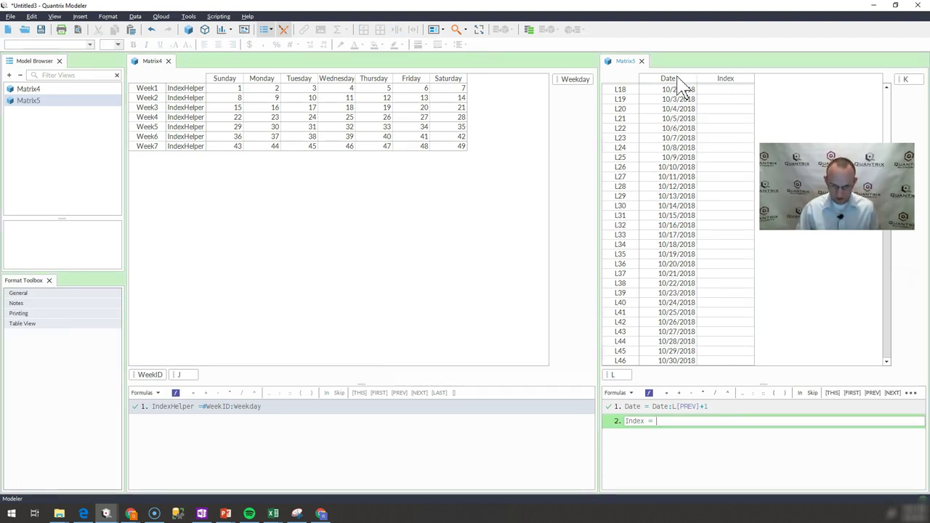
pyautogui.write('#L')
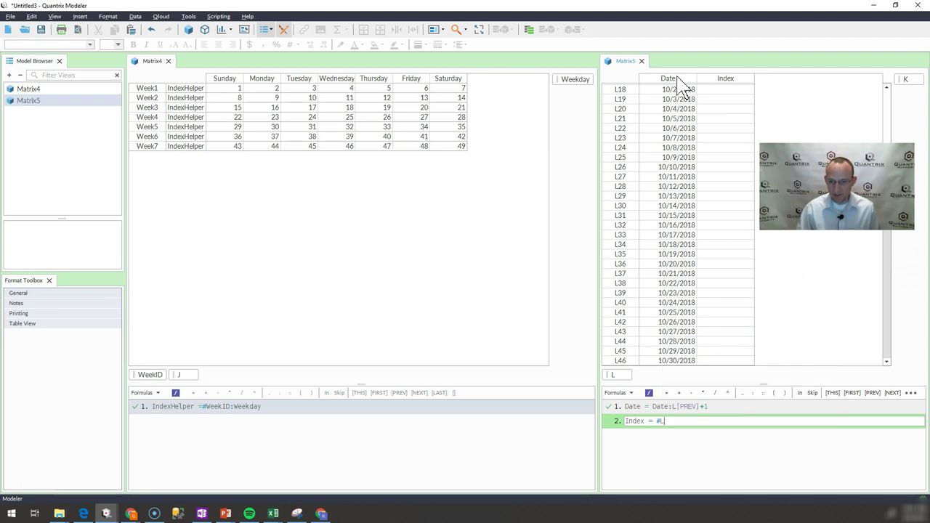
pyautogui.press('Return')
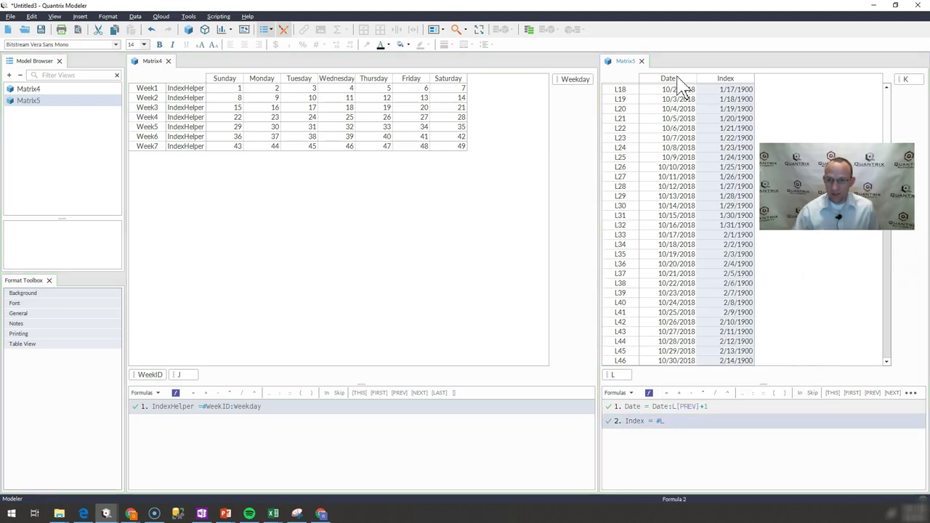
# - Apply the comma number format to the Index column and check the first rows' dates against their index numbers
pyautogui.click(743, 76)
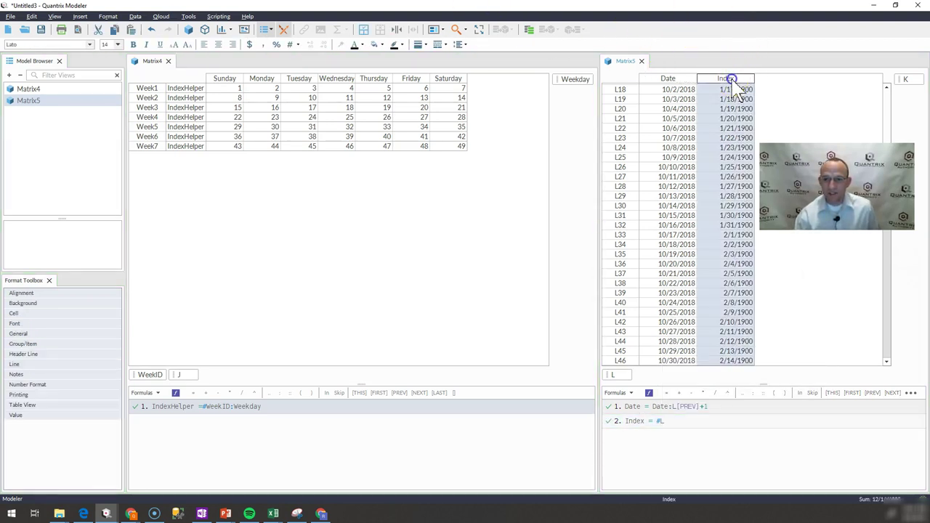
pyautogui.click(738, 78)
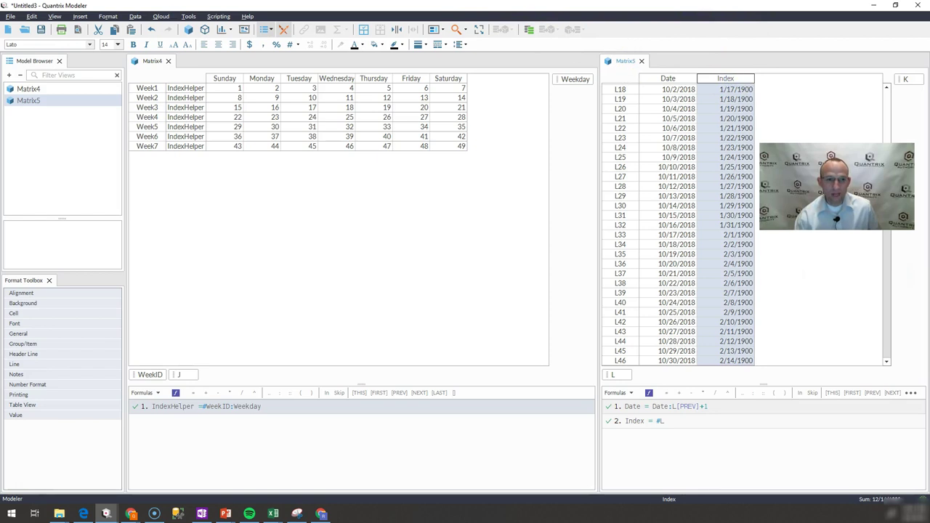
pyautogui.click(262, 44)
pyautogui.click(747, 187)
pyautogui.hotkey('ctrl', 'Home')
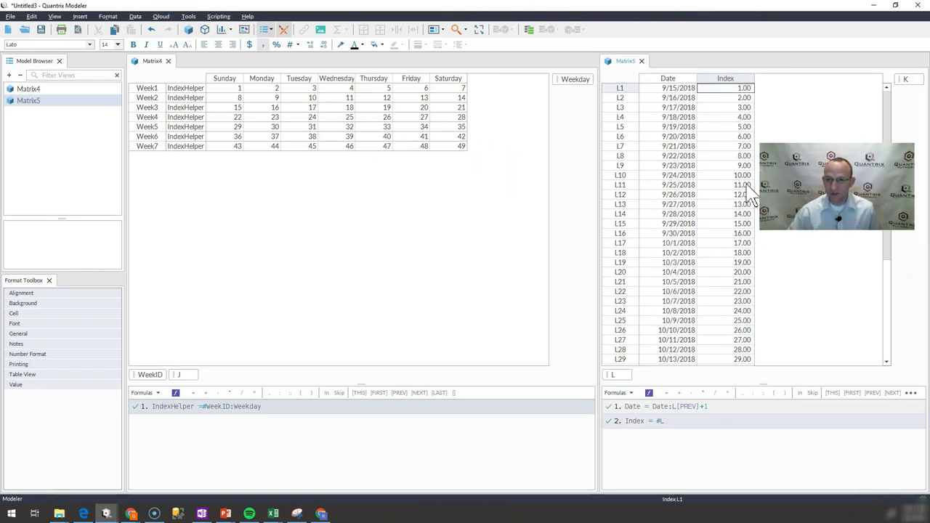
pyautogui.click(683, 85)
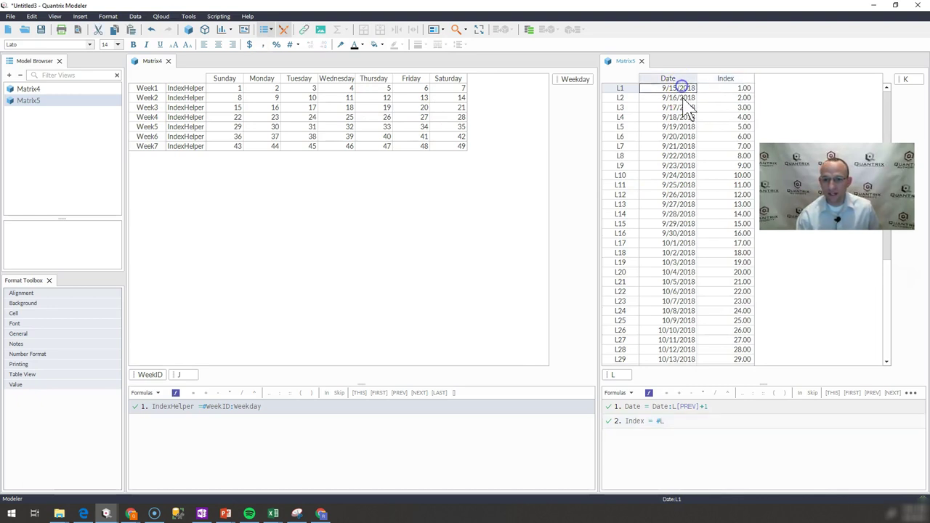
pyautogui.click(681, 97)
pyautogui.click(719, 107)
pyautogui.click(724, 99)
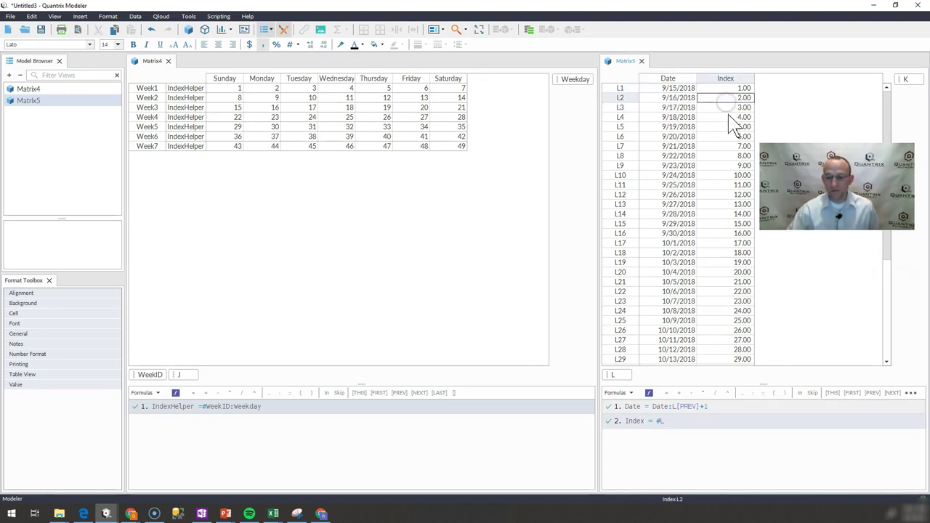
# - Delete row items L41 to L46 from Matrix5 so the date list ends at L40
pyautogui.press('Down')
pyautogui.press('Down')
pyautogui.press('Down')
pyautogui.press('Down')
pyautogui.press('Down')
pyautogui.press('Down')
pyautogui.press('Down')
pyautogui.press('Down')
pyautogui.press('Down')
pyautogui.press('Down')
pyautogui.press('Down')
pyautogui.press('Down')
pyautogui.press('Down')
pyautogui.press('Down')
pyautogui.press('Down')
pyautogui.press('Down')
pyautogui.press('Down')
pyautogui.press('Down')
pyautogui.press('Down')
pyautogui.press('Down')
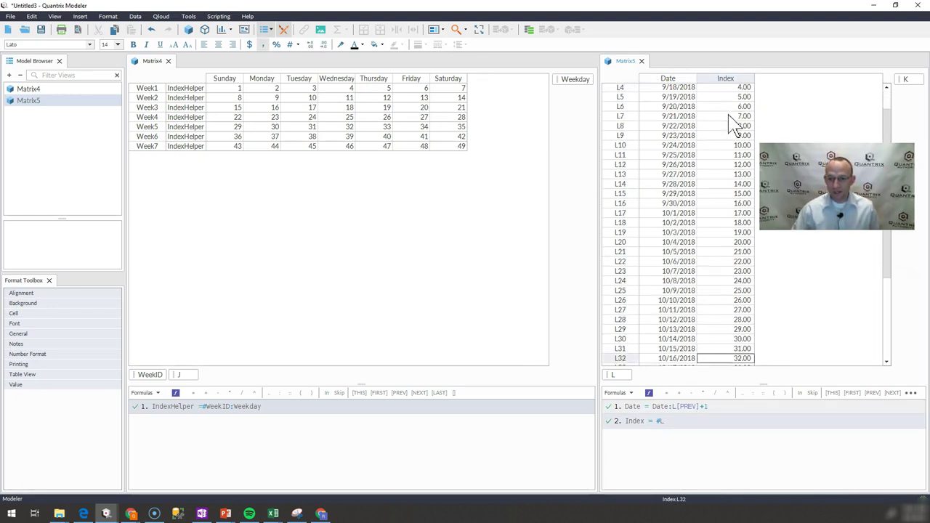
pyautogui.press('Down')
pyautogui.press('Down')
pyautogui.press('Down')
pyautogui.press('Down')
pyautogui.press('Down')
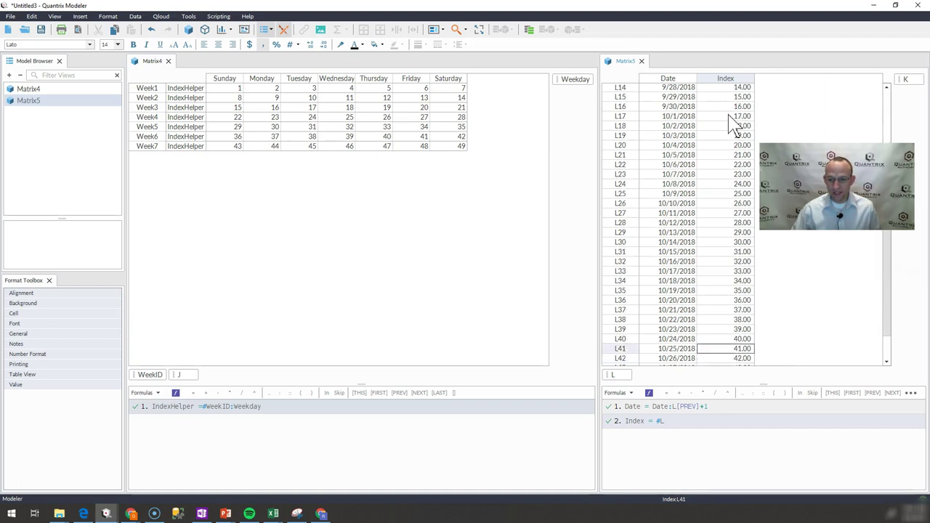
pyautogui.press('Left')
pyautogui.press('Left')
pyautogui.hotkey('shift', 'Down')
pyautogui.hotkey('shift', 'Down')
pyautogui.hotkey('shift', 'Down')
pyautogui.hotkey('shift', 'Down')
pyautogui.hotkey('shift', 'Down')
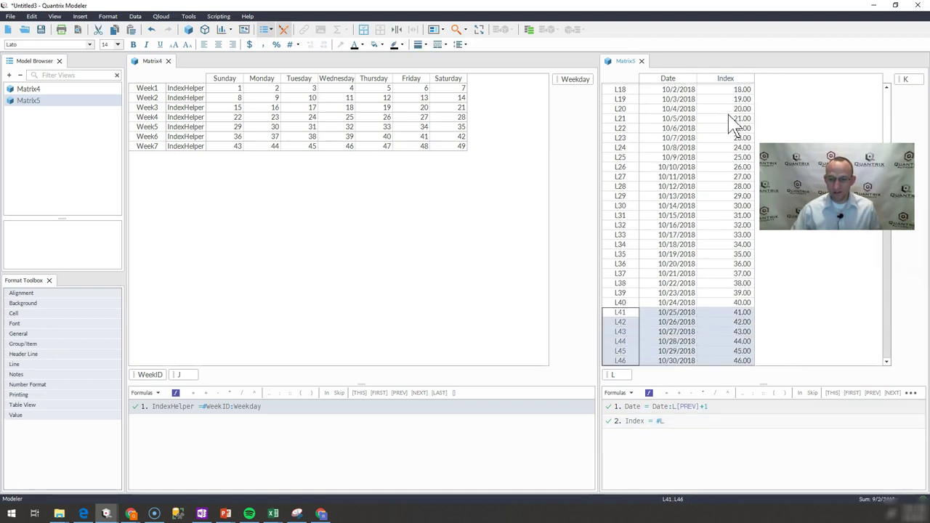
pyautogui.press('Delete')
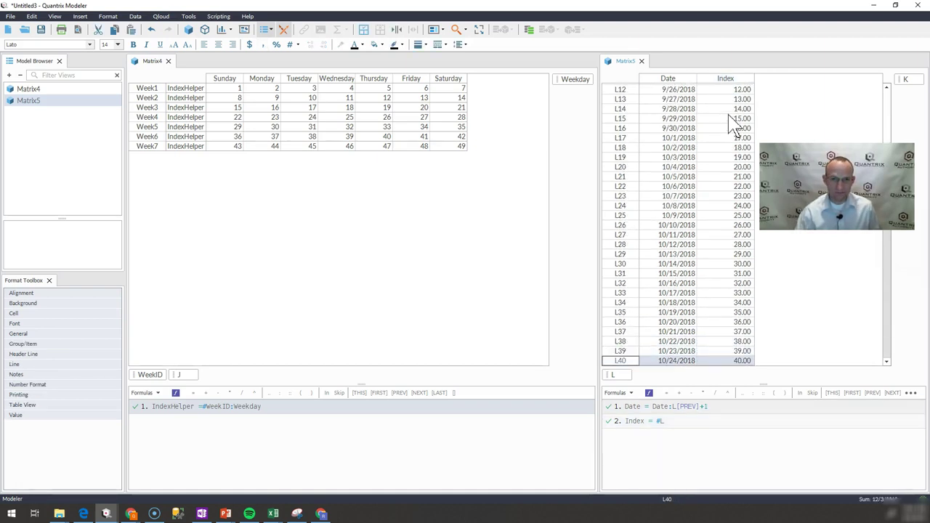
# - Review the Week1 index numbers in Matrix4 and add a second item below IndexHelper in category J
pyautogui.click(190, 82)
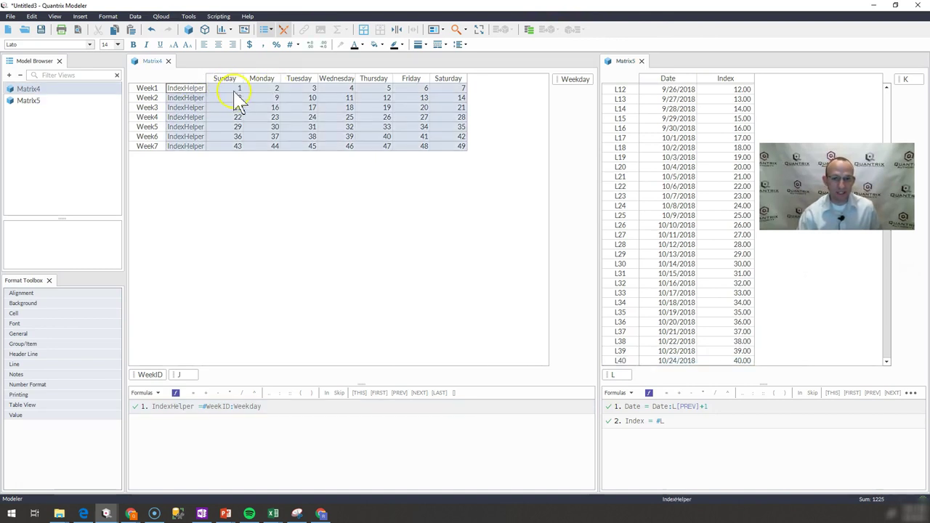
pyautogui.moveTo(239, 88); pyautogui.dragTo(367, 89)
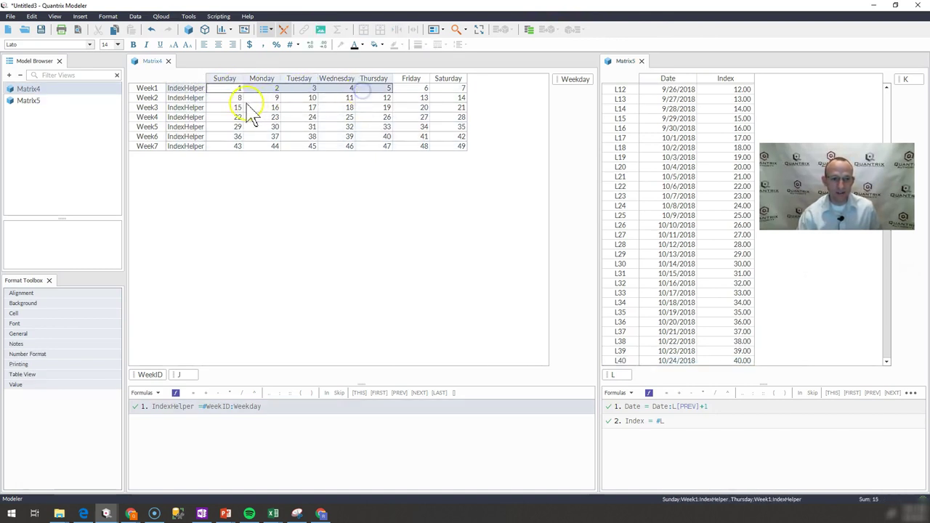
pyautogui.click(203, 97)
pyautogui.press('Return')
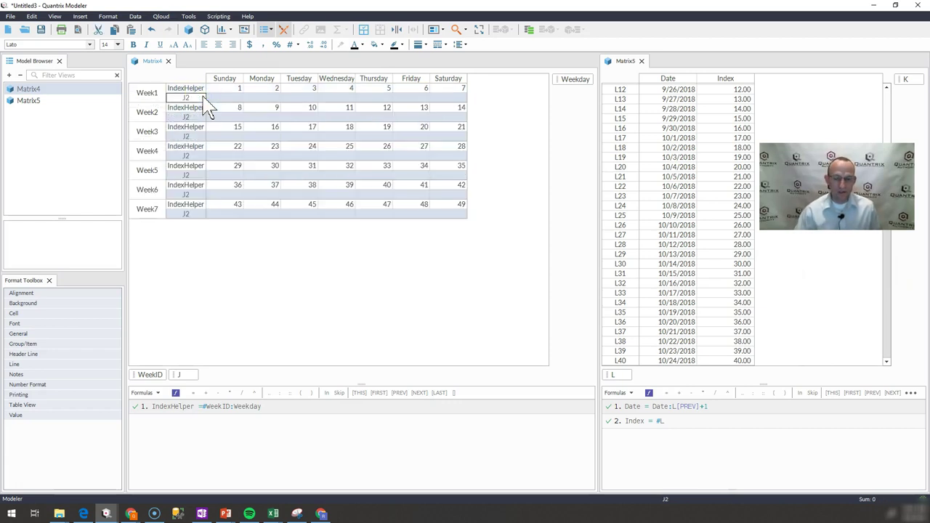
# - Check the system calendar for the weekday of September 15 and compare the date list's start with Week1 Saturday in Matrix4
pyautogui.click(920, 512)
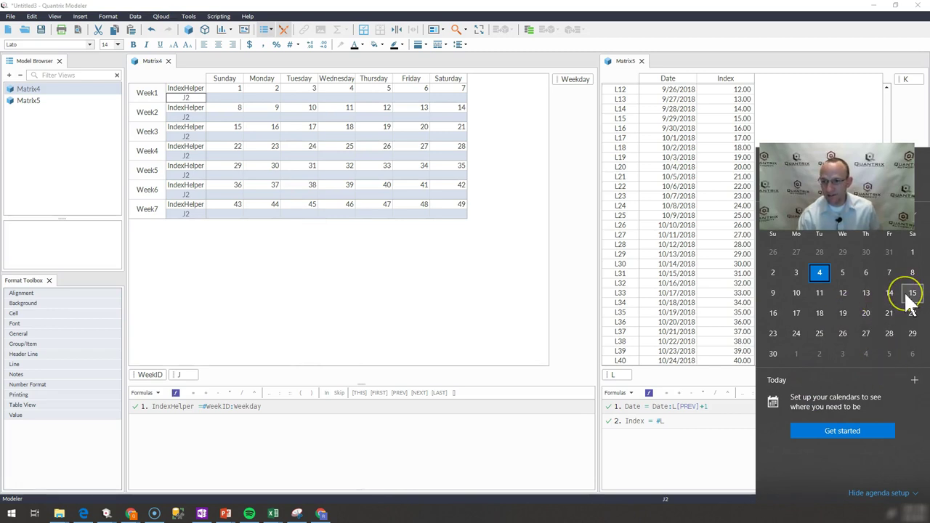
pyautogui.click(825, 107)
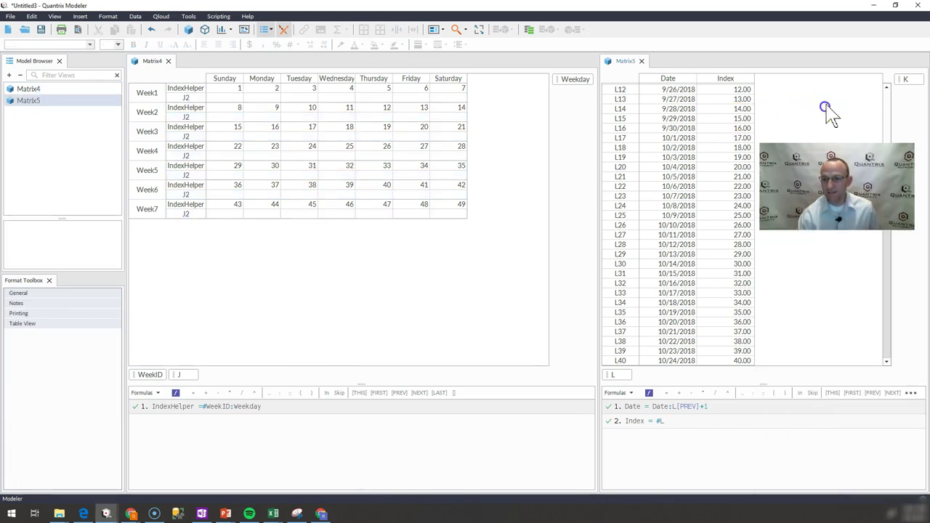
pyautogui.scroll(4, 904, 124)
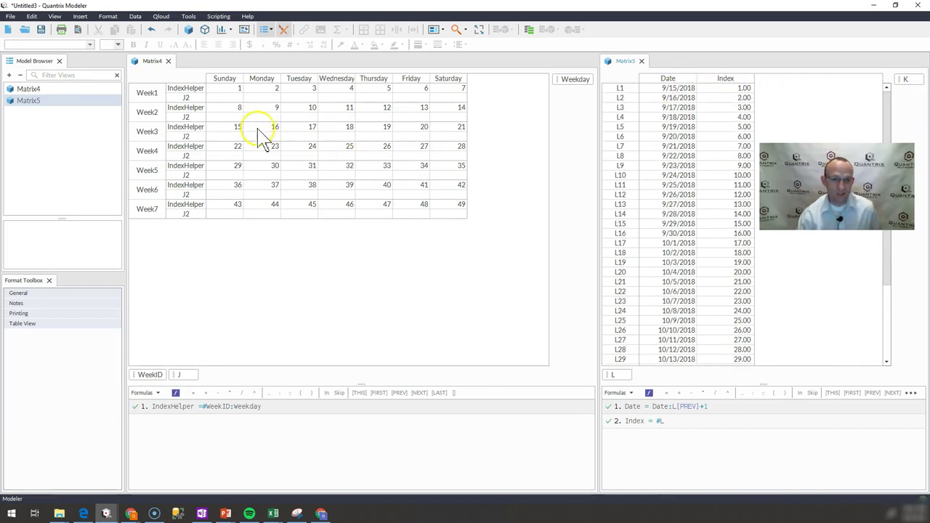
pyautogui.click(451, 98)
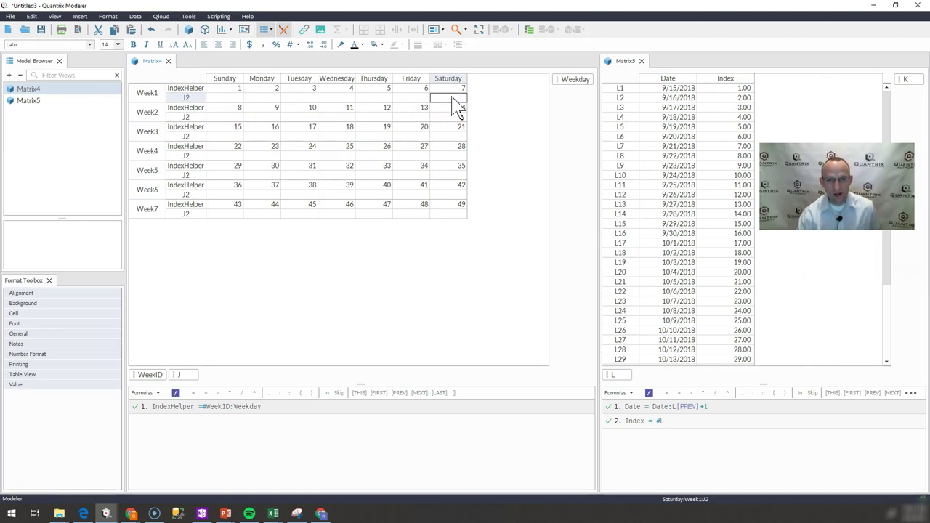
# - Rename item J2 in Matrix4 to Date and start its formula as Date = valueat(Matrix5::Date, using Matrix5's Date column as the list
pyautogui.click(243, 431)
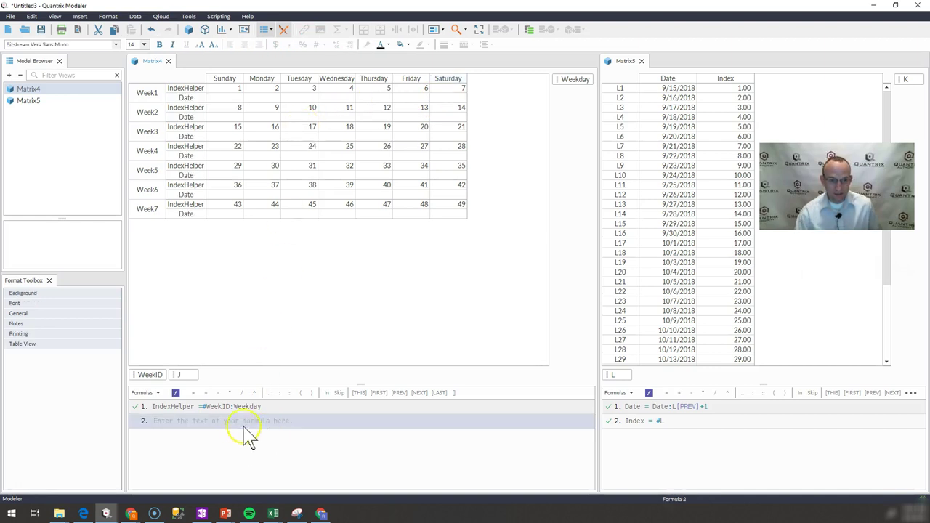
pyautogui.click(239, 427)
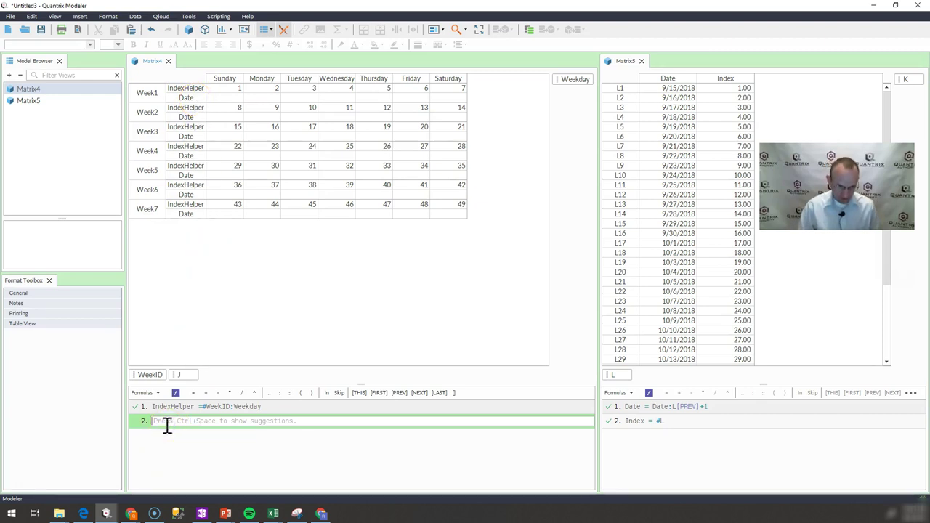
pyautogui.write('Date = val')
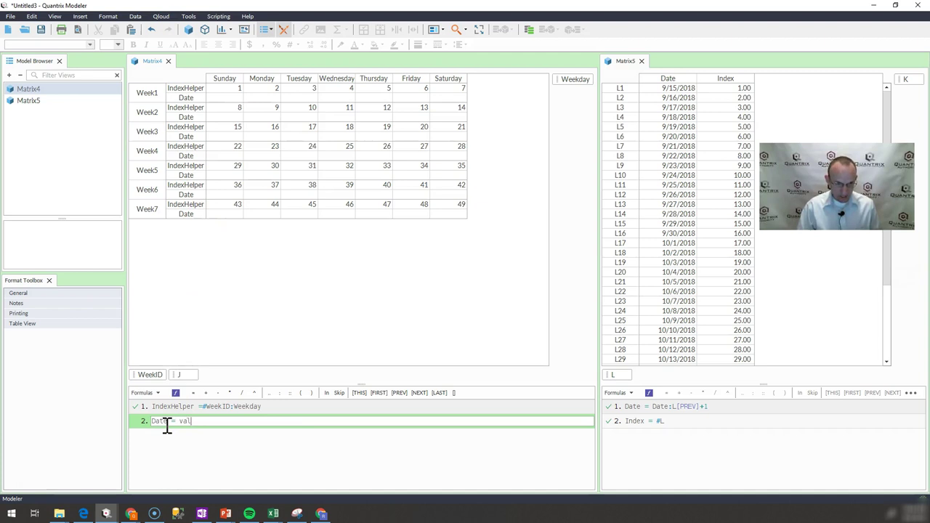
pyautogui.write('ueat(')
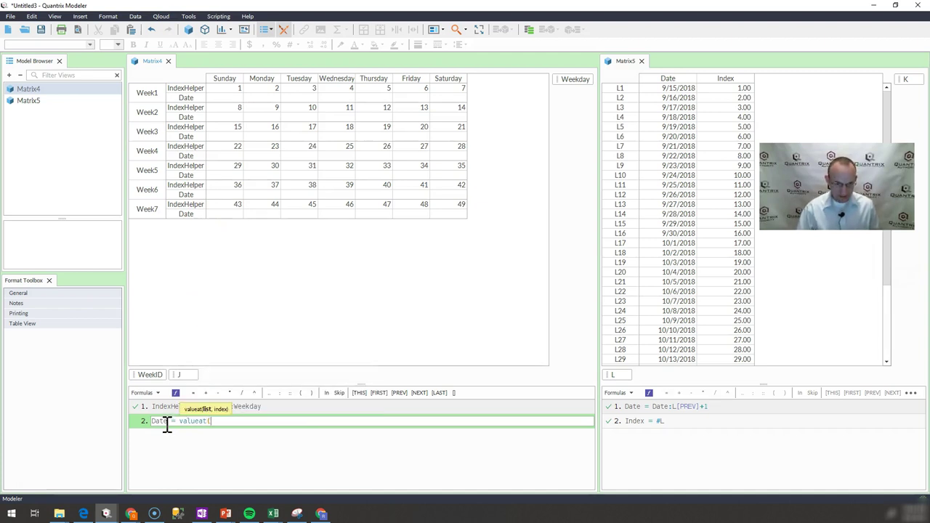
pyautogui.click(665, 78)
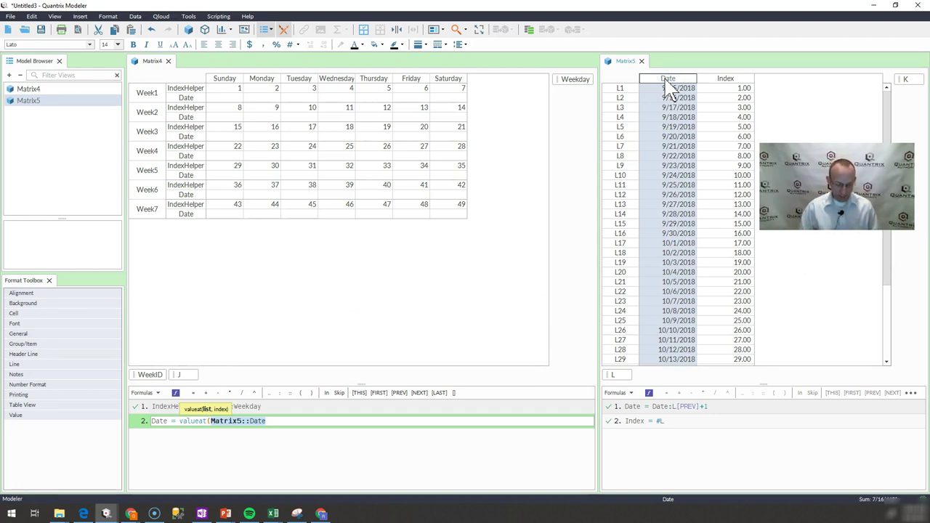
pyautogui.write(',')
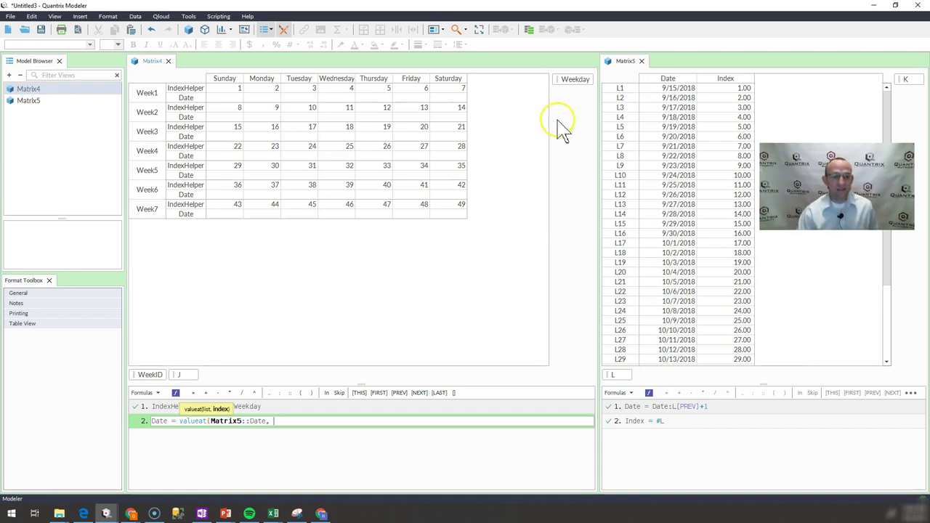
# - Complete the valueat formula with the index argument IndexHelper- 6, comparing Week1 Saturday's index with the first index in Matrix5
pyautogui.click(196, 90)
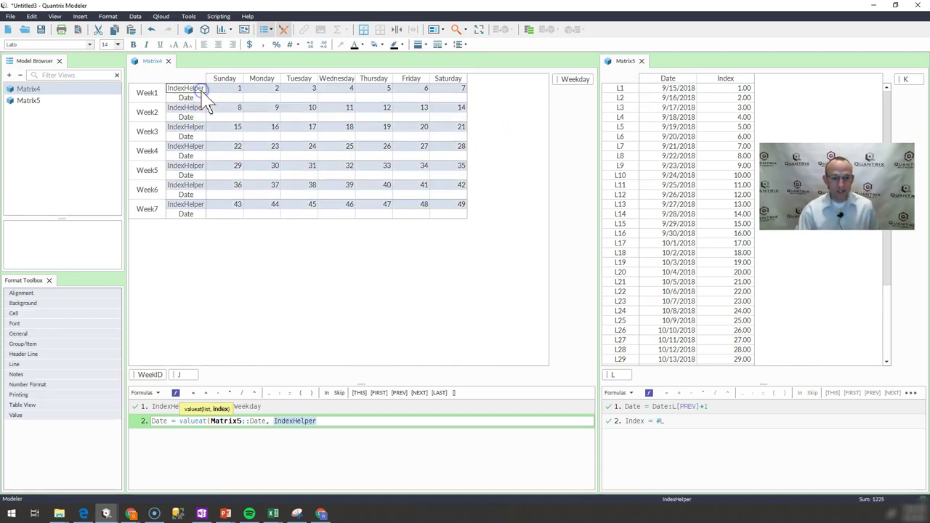
pyautogui.write('- 6')
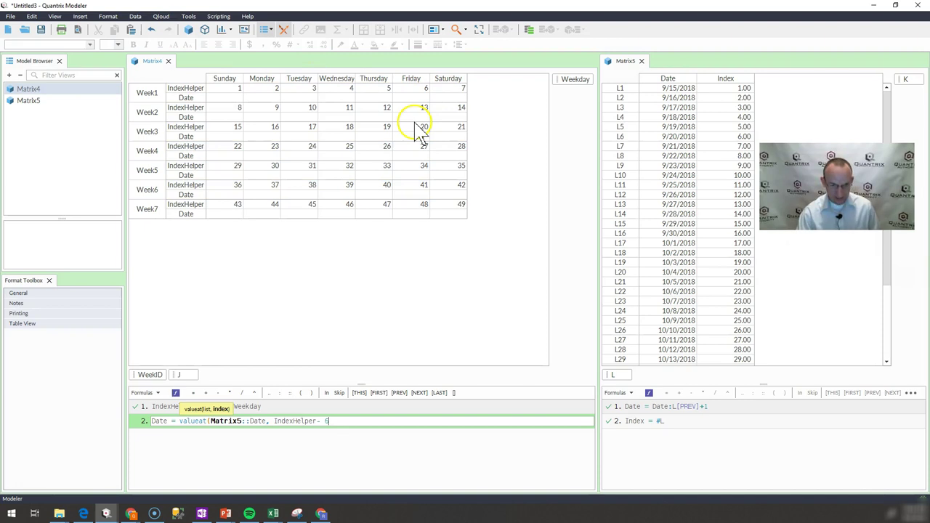
pyautogui.click(463, 89)
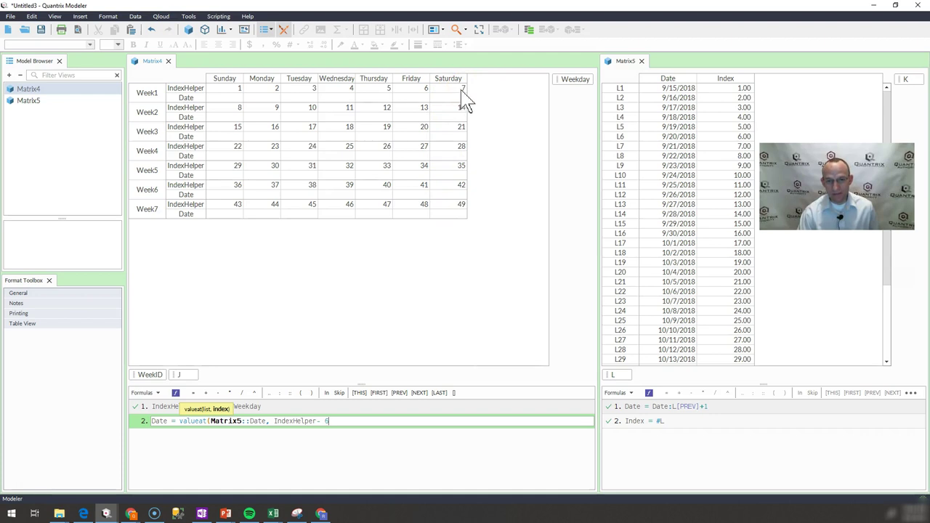
pyautogui.click(465, 90)
pyautogui.click(732, 89)
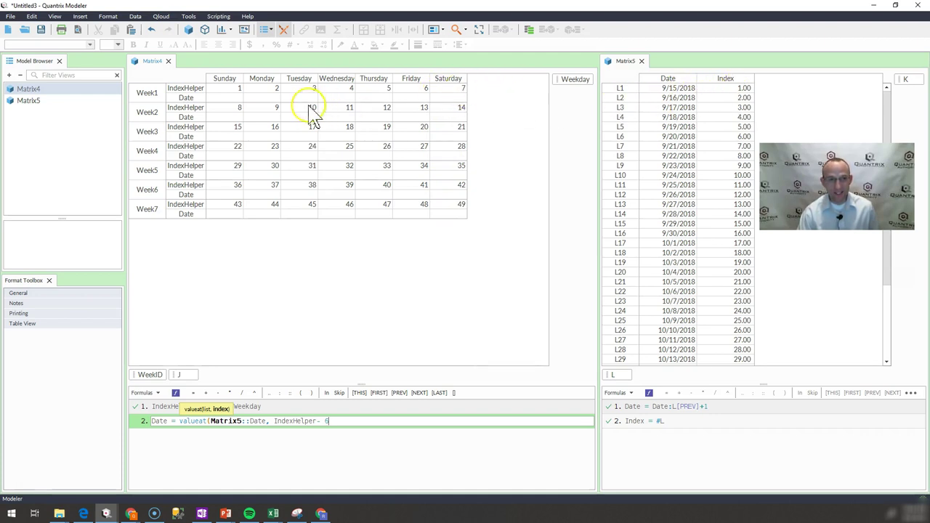
pyautogui.click(240, 123)
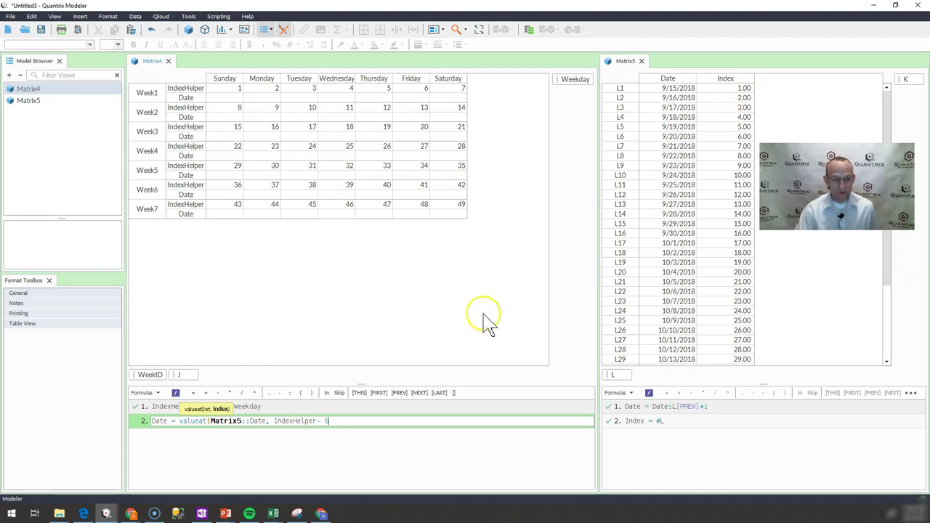
pyautogui.write(')')
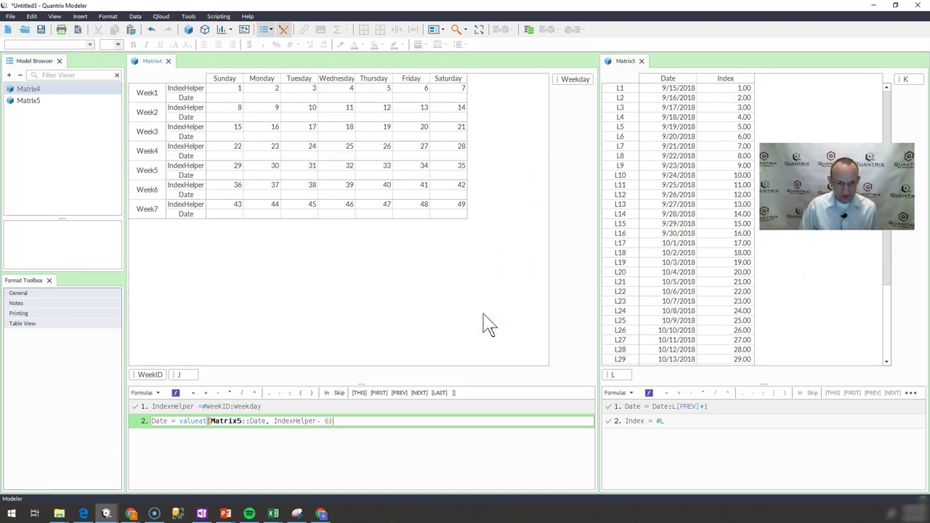
pyautogui.press('Return')
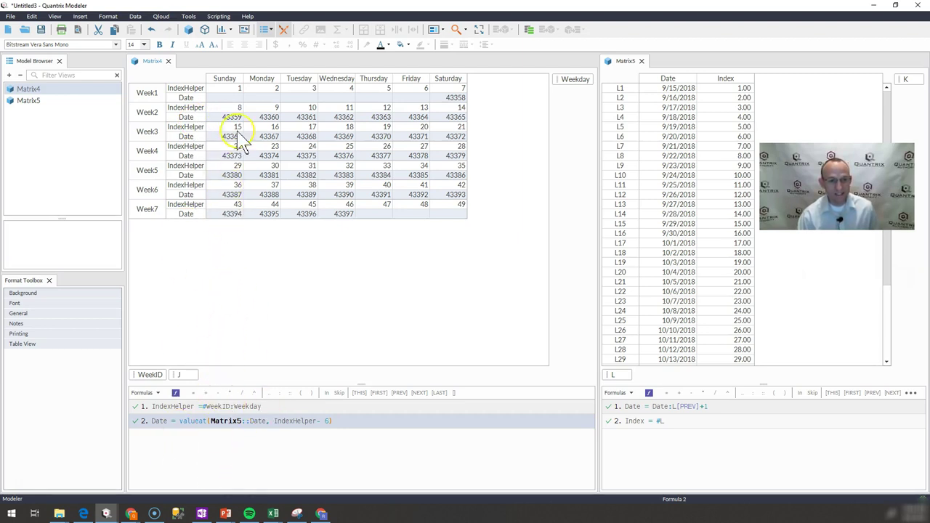
# - Apply the *1/8/16 date format to the Date item in Matrix4 and check the dates against the weekdays
pyautogui.click(186, 117)
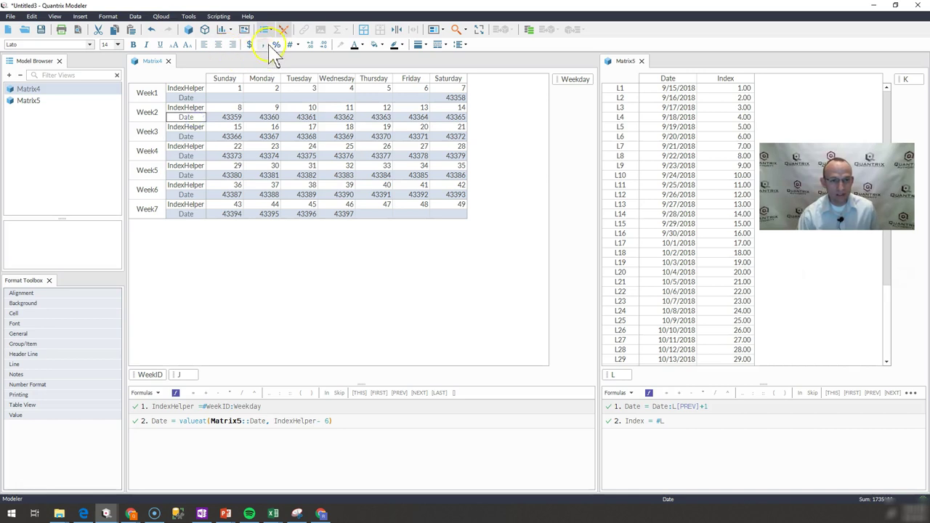
pyautogui.click(297, 44)
pyautogui.moveTo(320, 100)
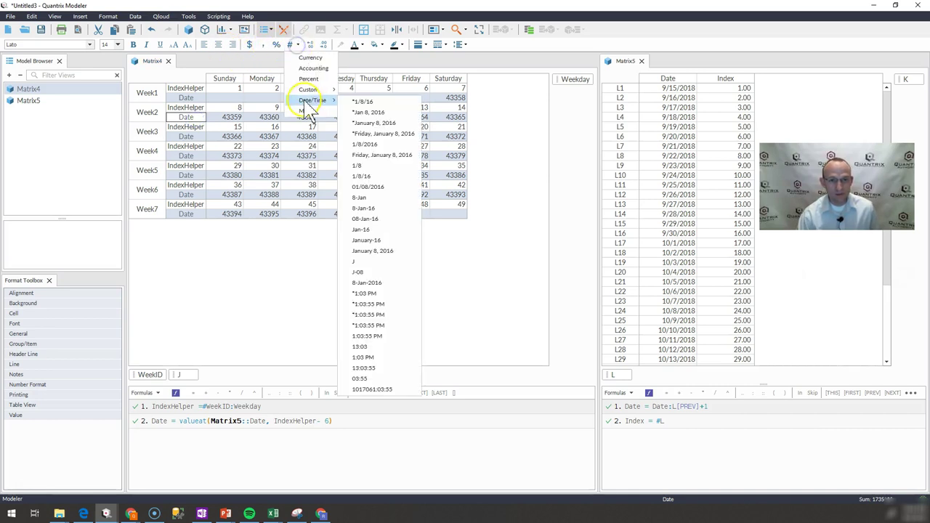
pyautogui.click(367, 102)
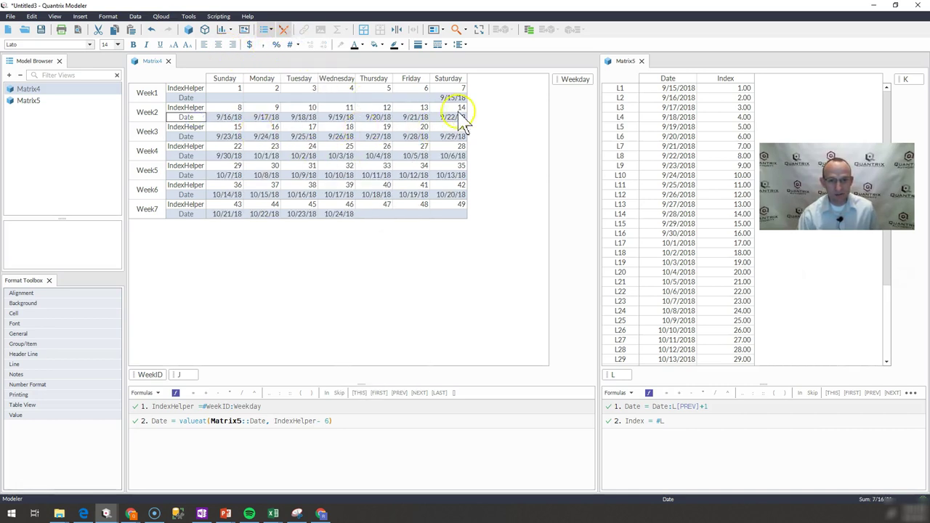
pyautogui.click(228, 118)
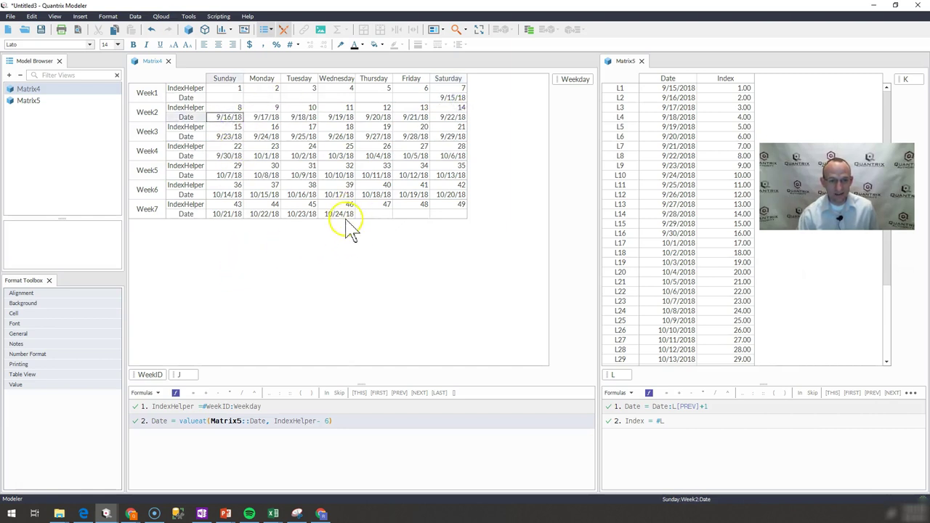
# - Add an item named Person below Date in category J of Matrix4
pyautogui.click(186, 215)
pyautogui.press('Return')
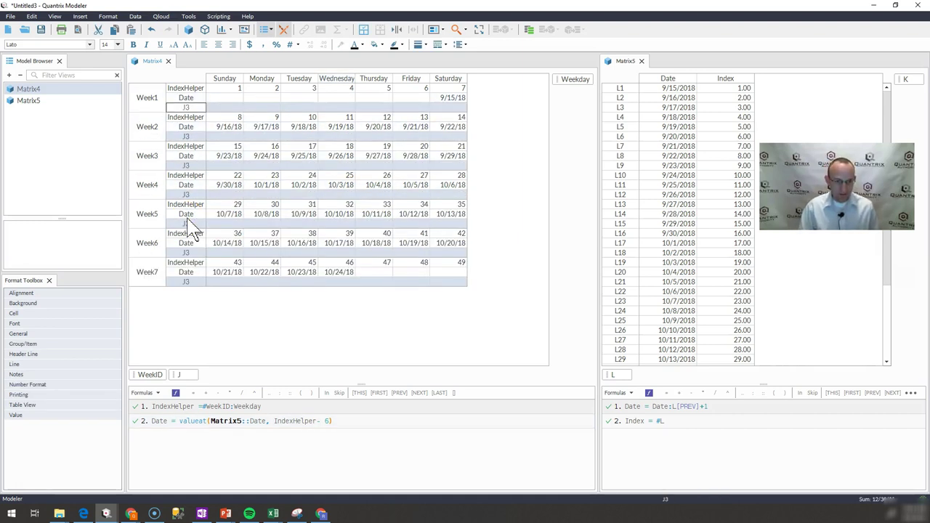
pyautogui.write('Person')
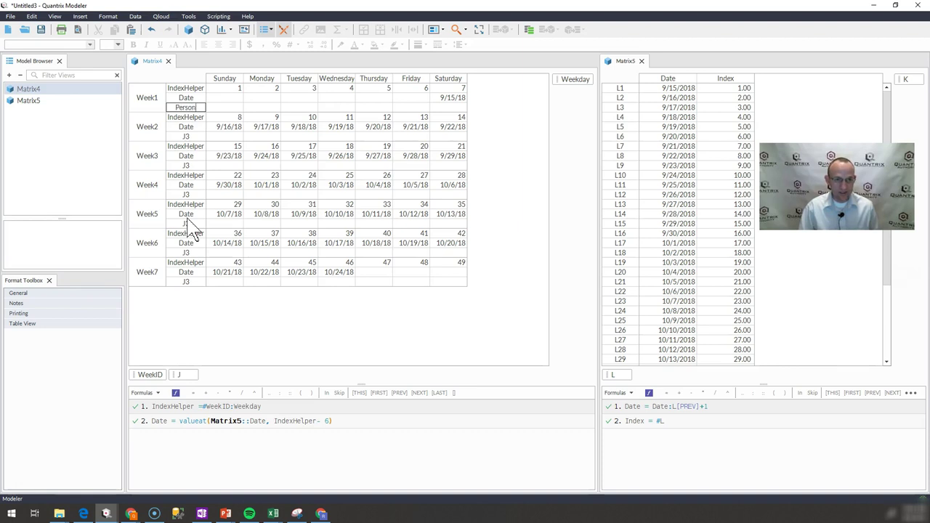
pyautogui.press('Return')
# - Create a new view of Matrix4, collapse the IndexHelper item in it, and hide collapsed items
pyautogui.click(204, 30)
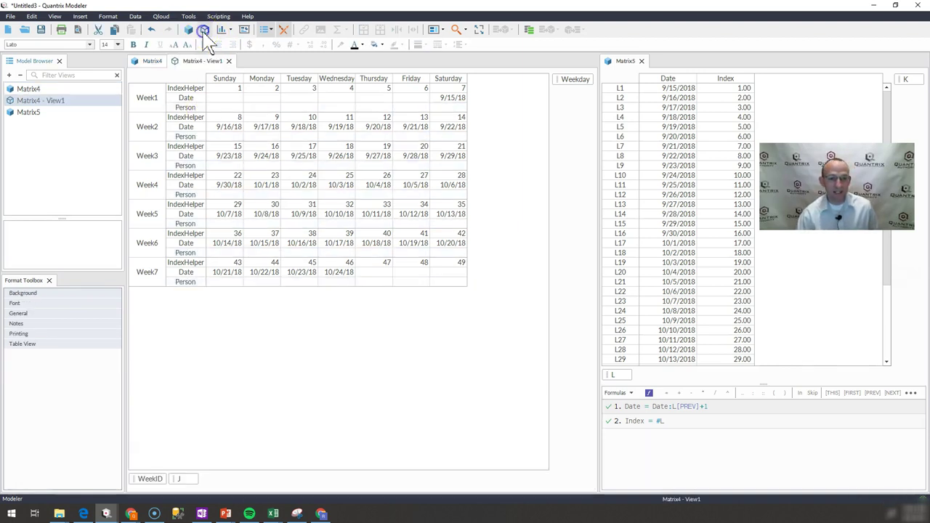
pyautogui.click(201, 88)
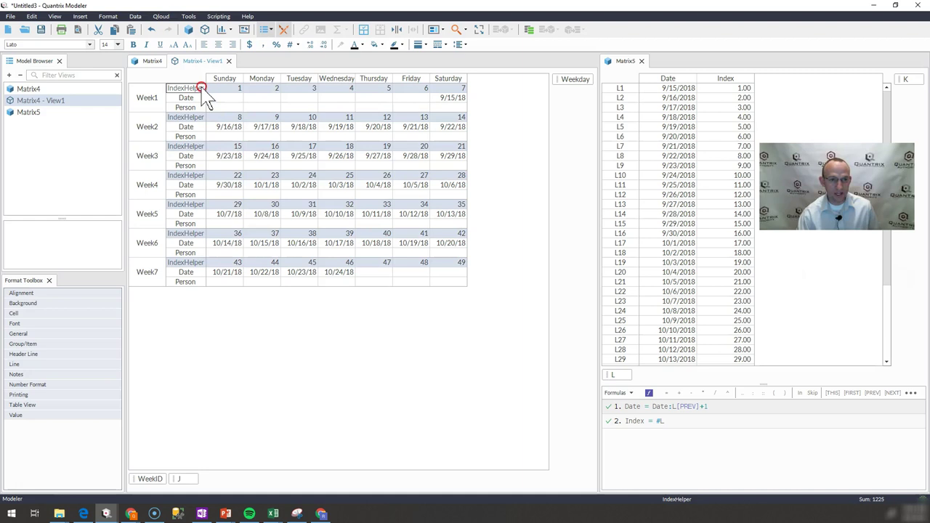
pyautogui.rightClick(202, 89)
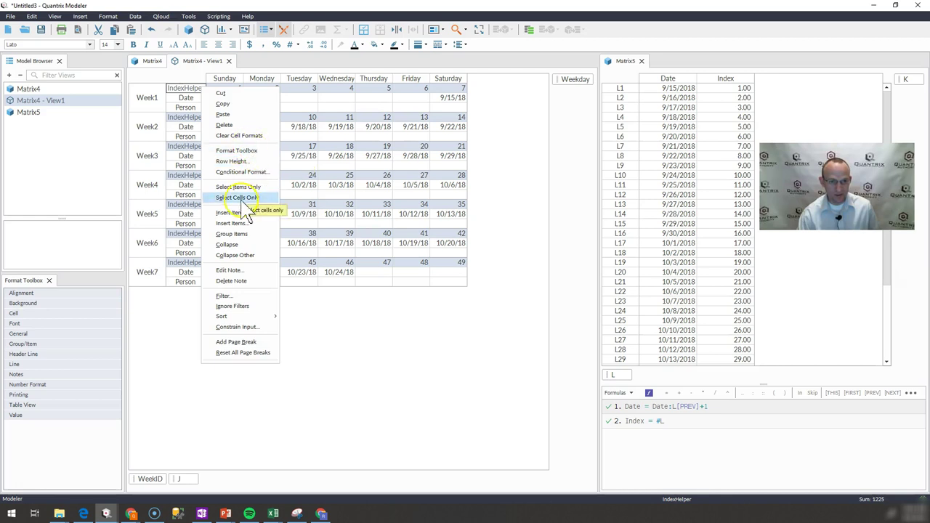
pyautogui.click(228, 245)
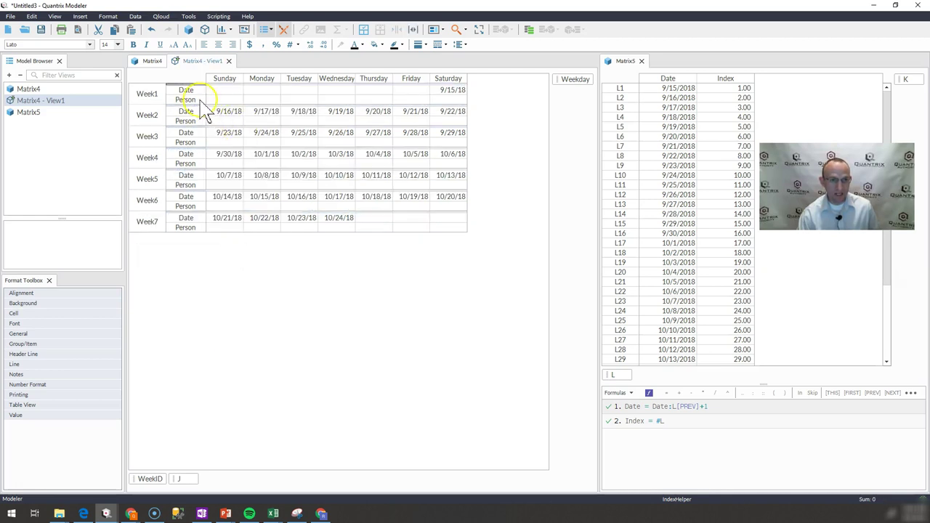
pyautogui.click(55, 16)
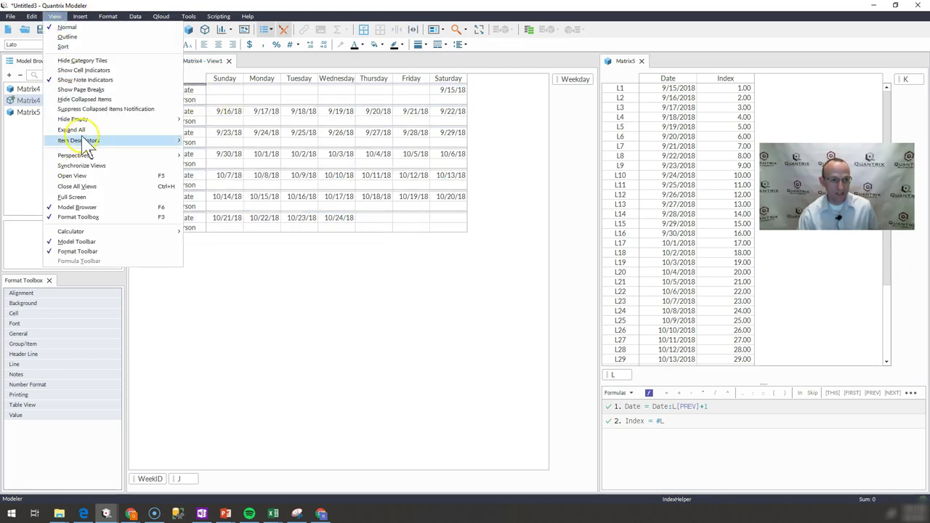
pyautogui.click(92, 101)
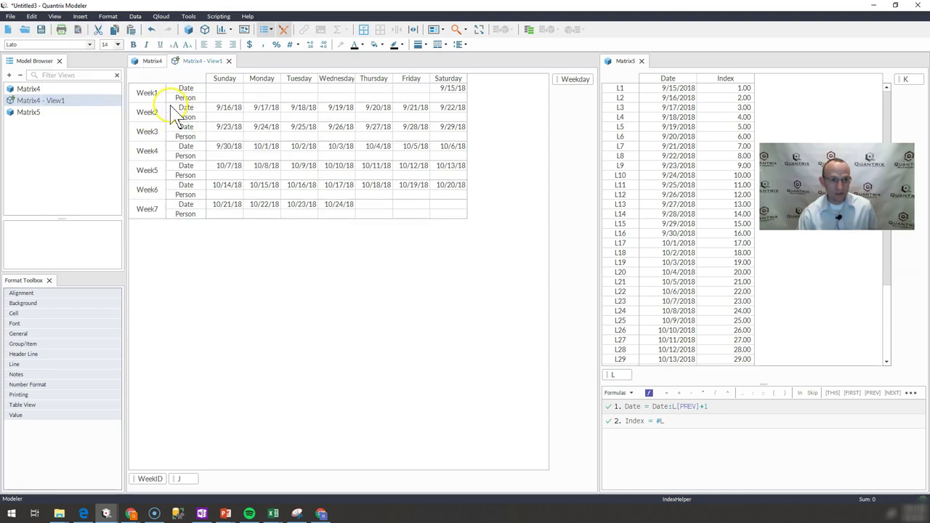
# - Make the Person rows taller and the Sunday to Saturday columns wider in Matrix4 - View1, and maximize that view
pyautogui.moveTo(172, 102); pyautogui.dragTo(173, 151)
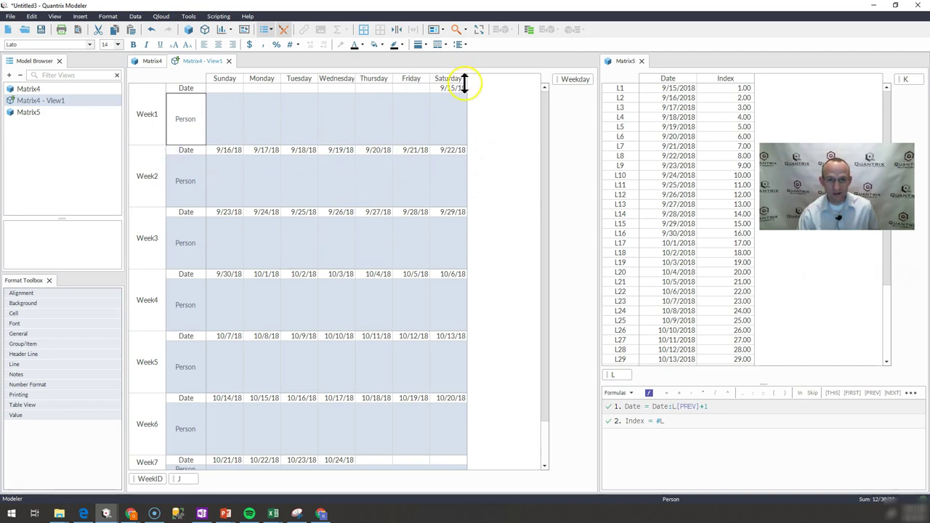
pyautogui.moveTo(227, 78); pyautogui.dragTo(514, 80)
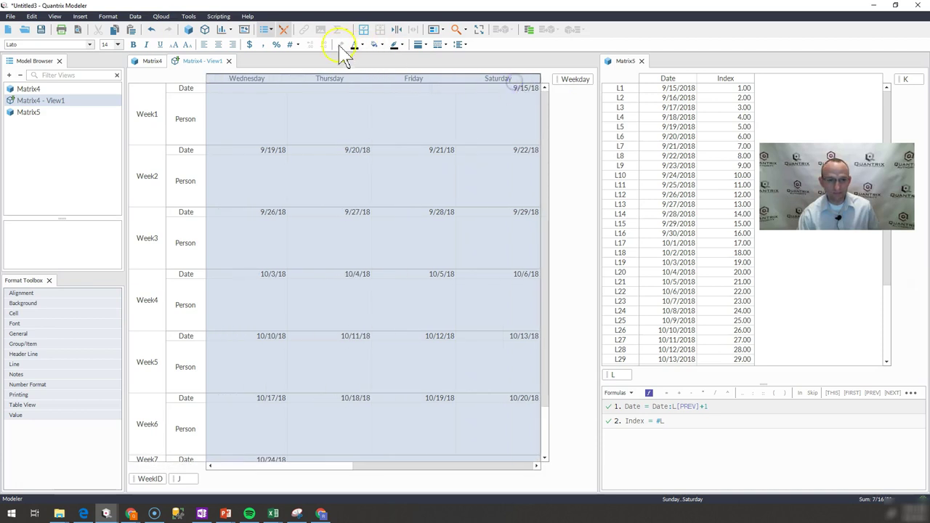
pyautogui.doubleClick(194, 62)
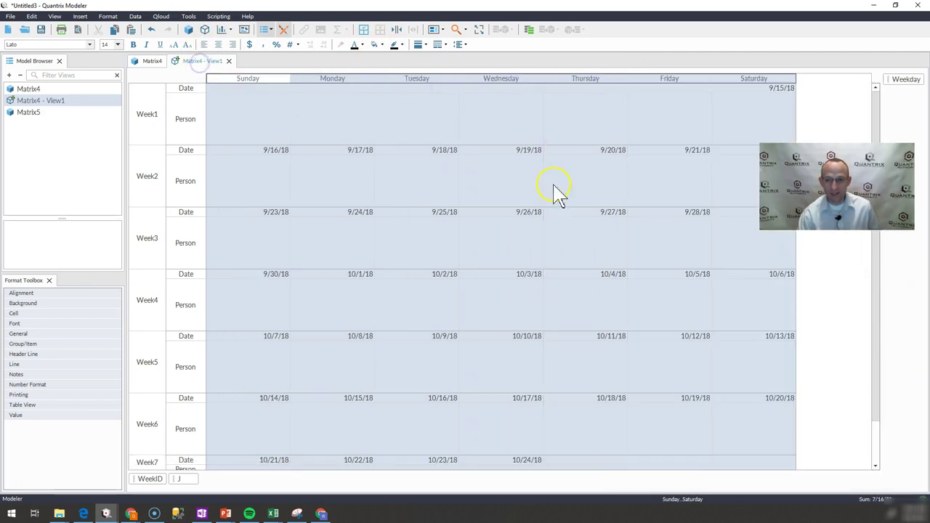
# - Center the values of the Date item in Matrix4 - View1 and look over the calendar from Week1 to Week7
pyautogui.click(281, 150)
pyautogui.click(199, 150)
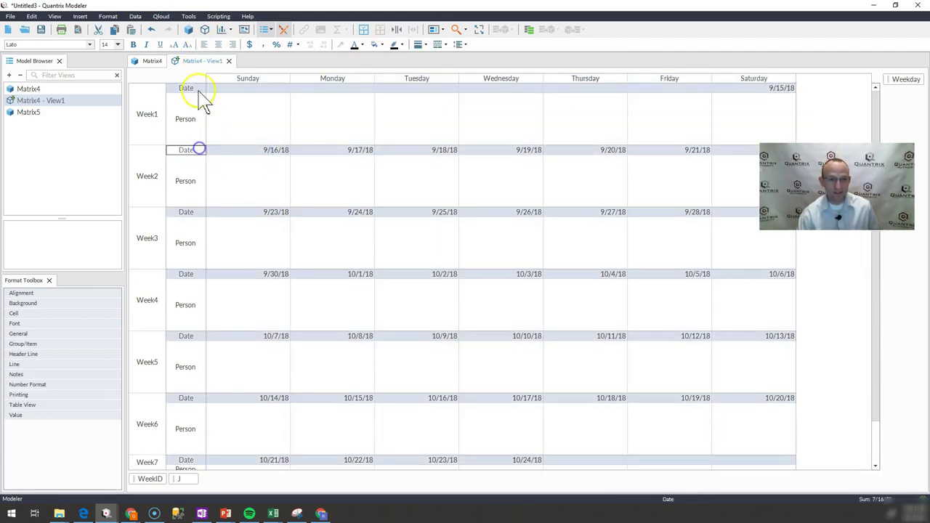
pyautogui.click(218, 44)
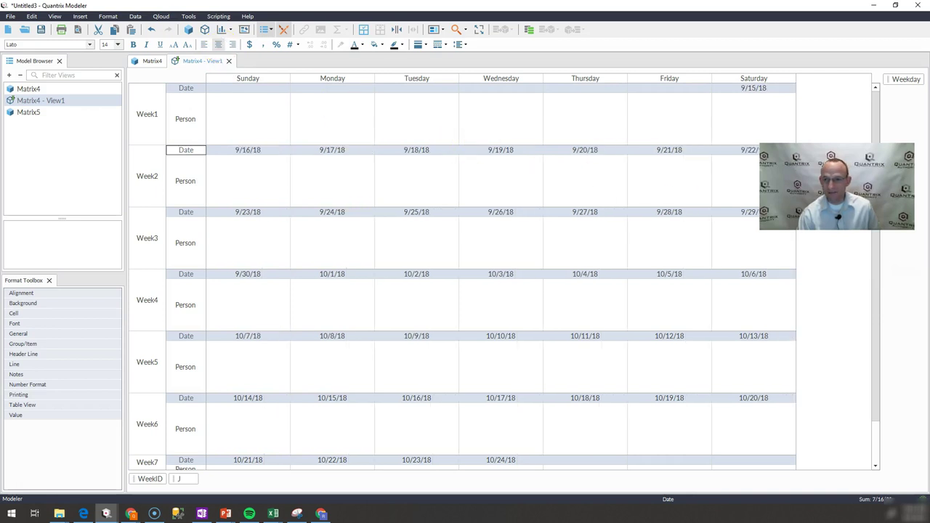
pyautogui.scroll(-2, 874, 124)
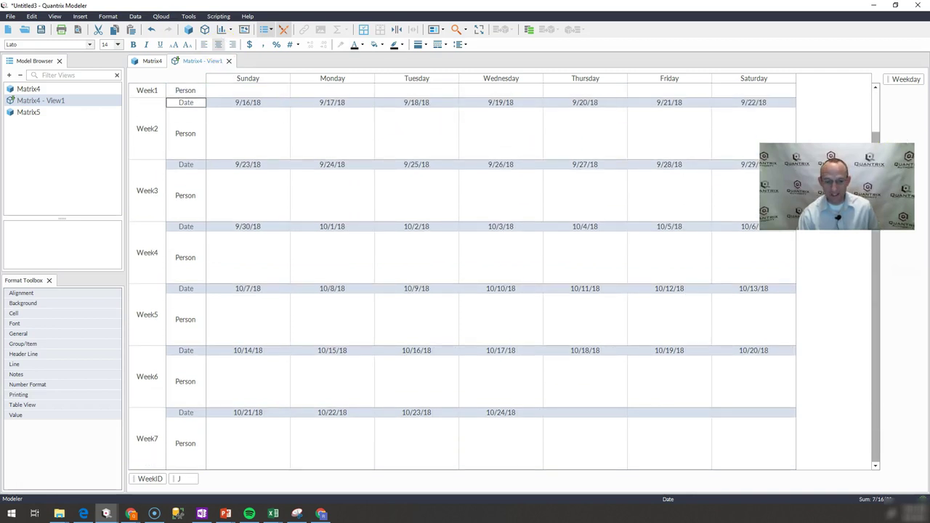
pyautogui.scroll(2, 874, 124)
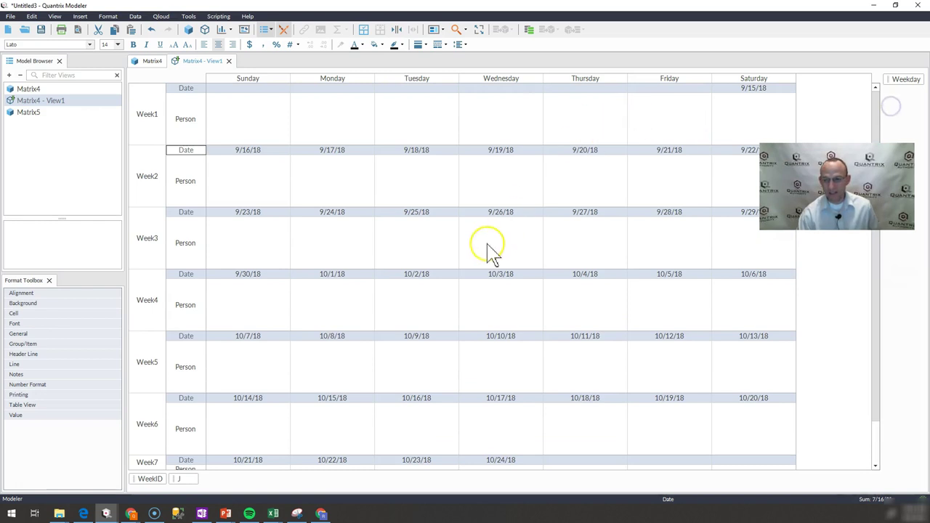